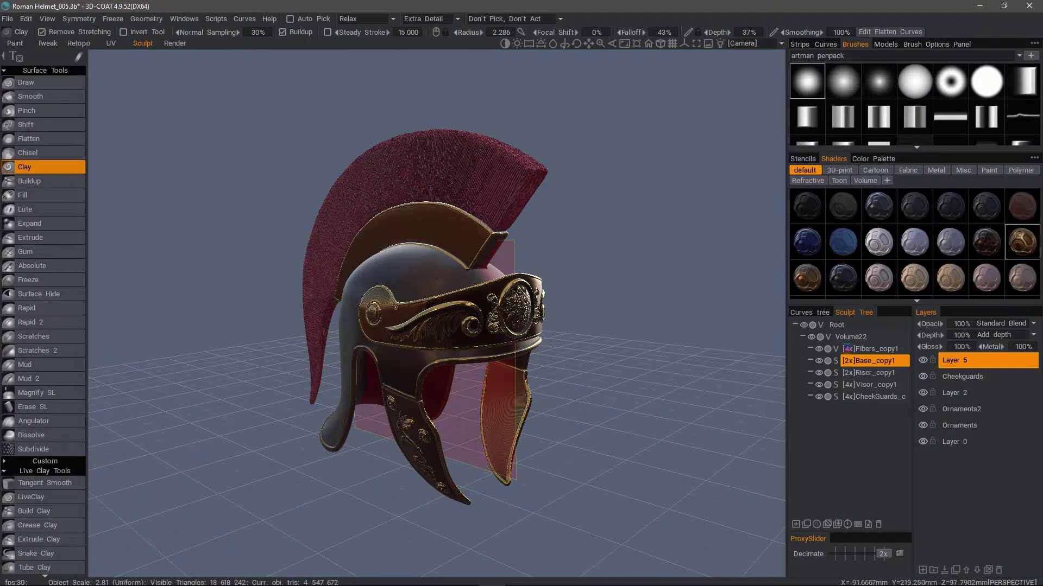
left_click_drag(625, 325, 412, 329)
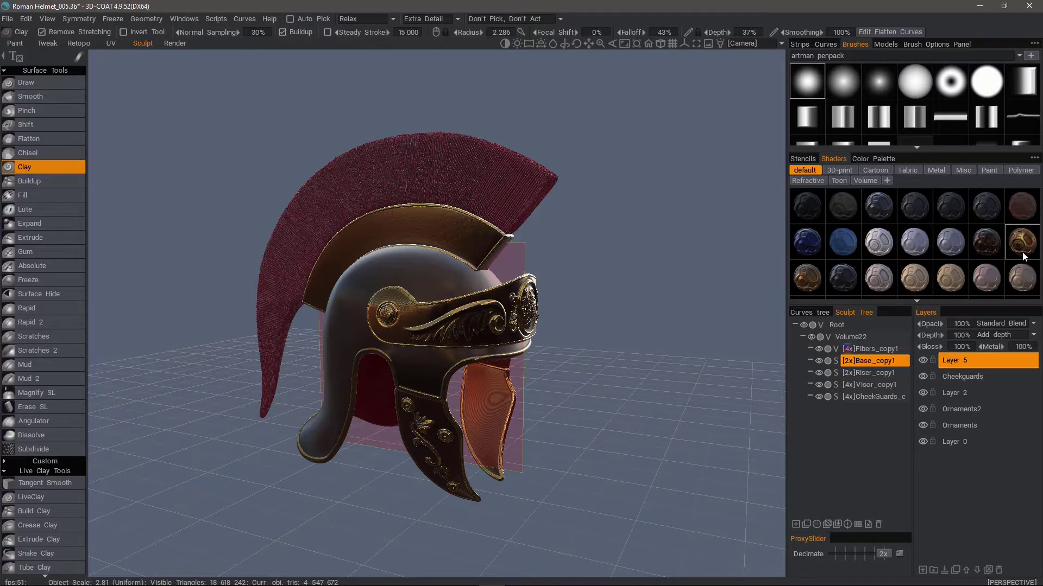
mouse_move(1015, 248)
left_click_drag(223, 333, 255, 318)
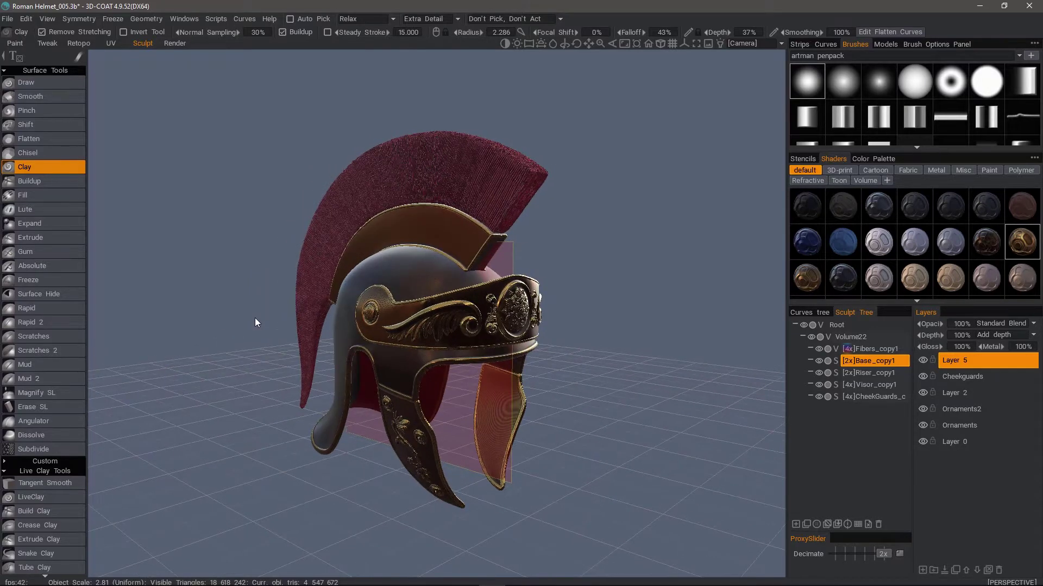
Switch to the Paint workspace and add a new layer named SM_Bronze, keeping it as the active layer
left_click(16, 44)
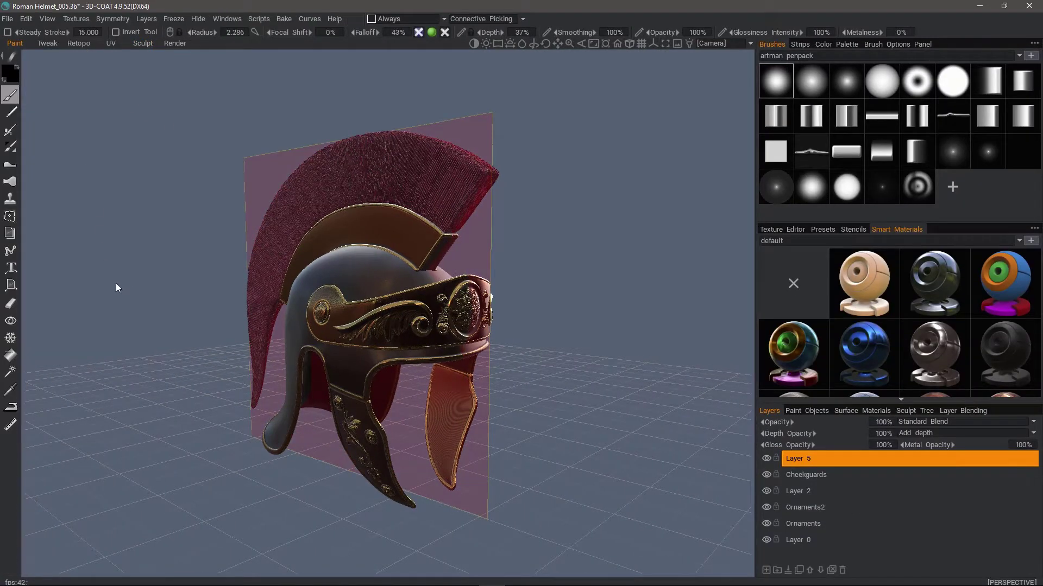
mouse_move(647, 457)
left_mouse_down()
mouse_move(637, 460)
mouse_move(657, 460)
left_mouse_up()
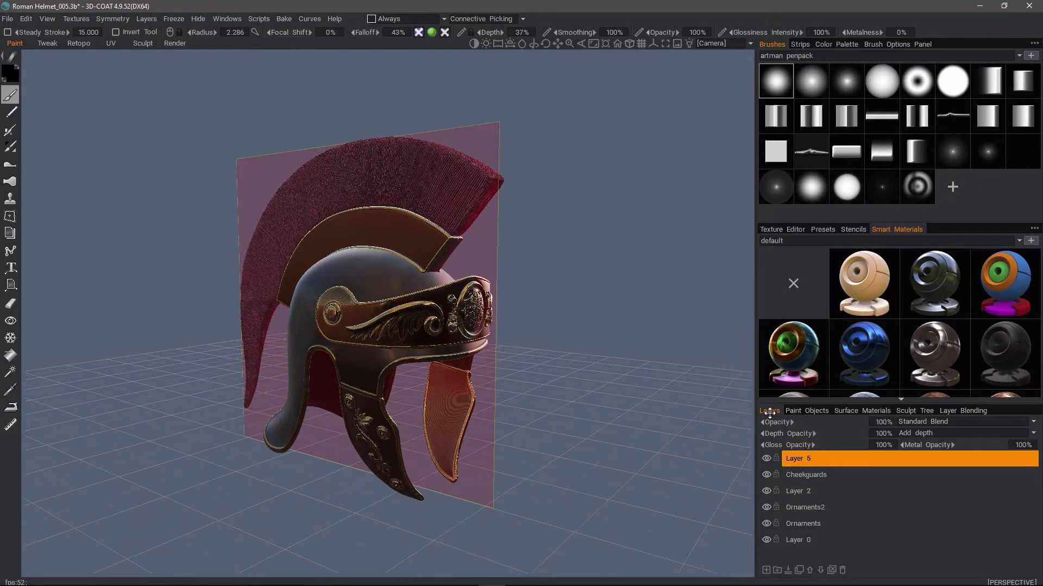
left_click_drag(587, 477, 630, 488)
left_click(765, 570)
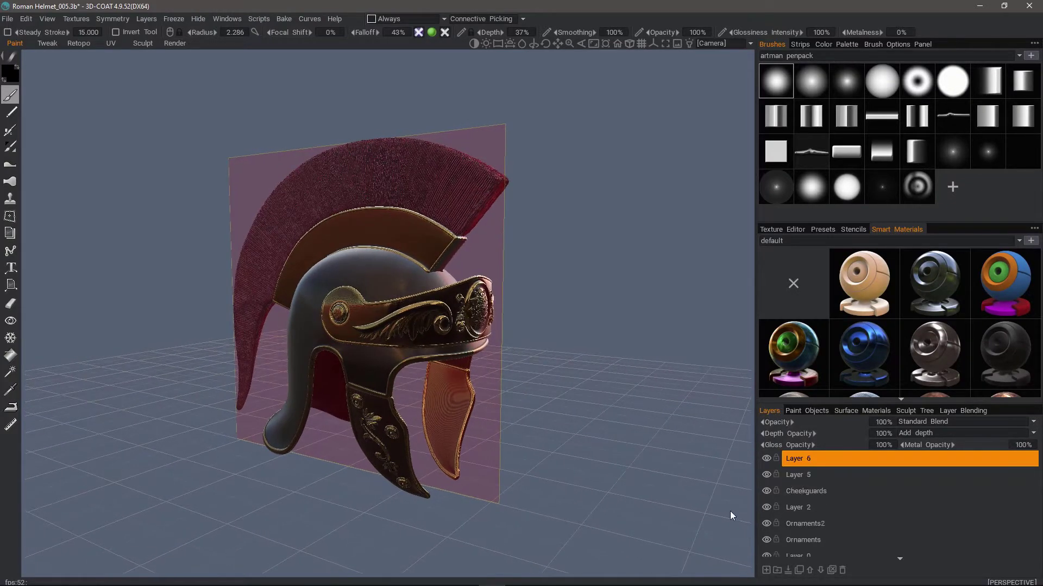
double_click(800, 458)
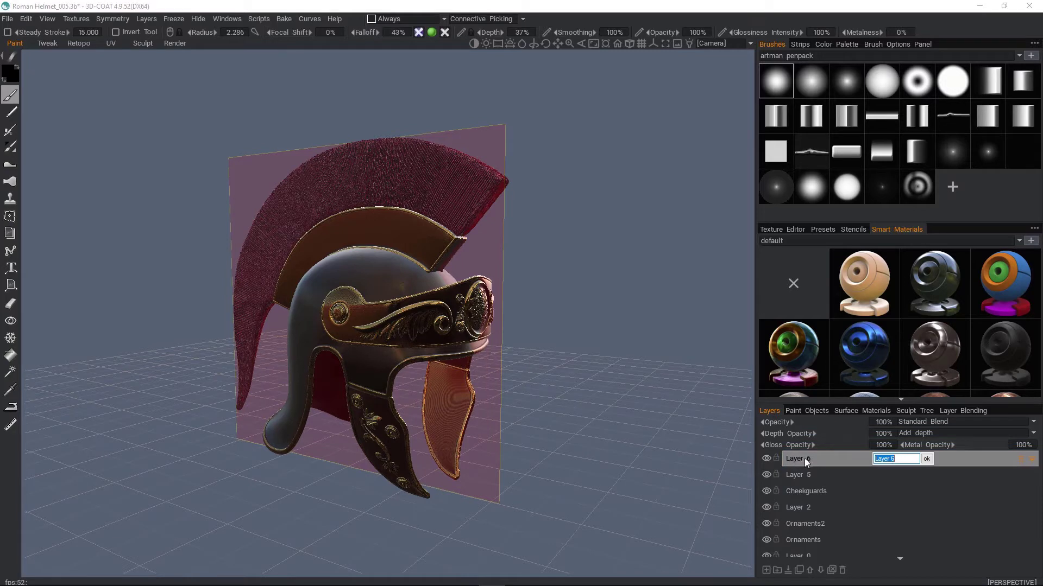
type("SM_Bronze")
key("Return")
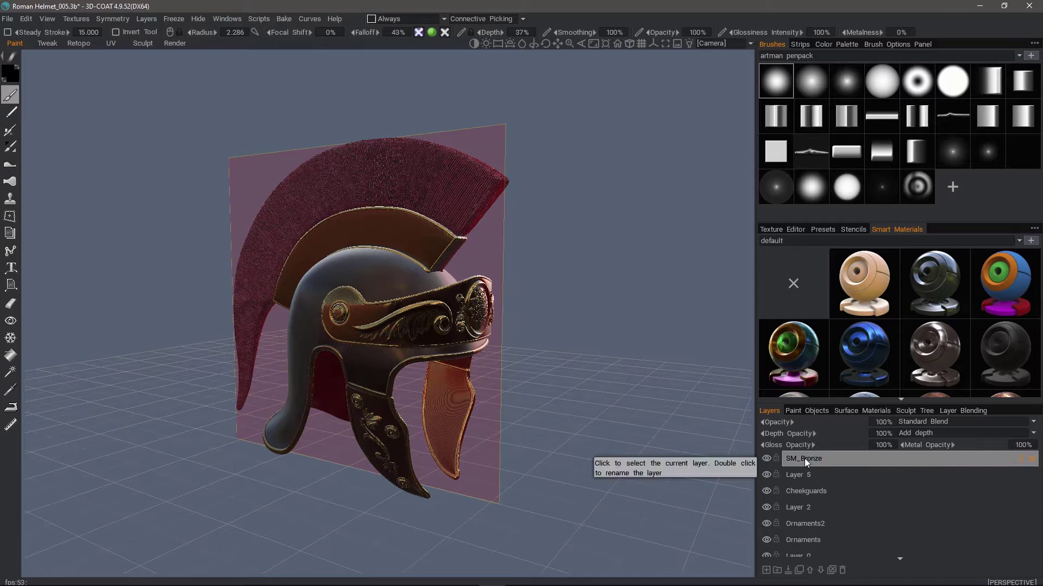
left_click(804, 458)
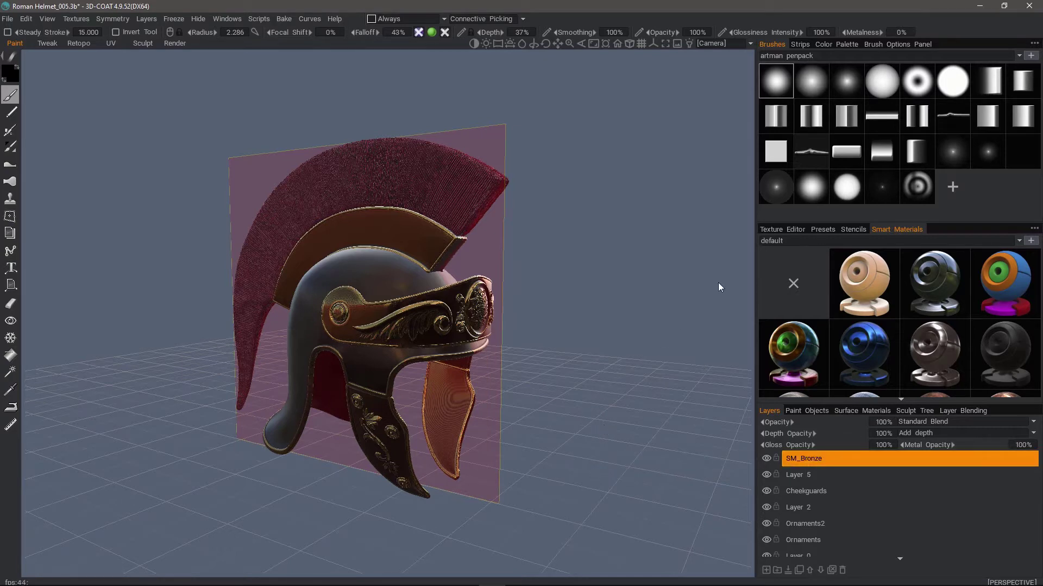
Browse the Metals smart materials and select the dark brown worn metal for the SM_Bronze layer
left_click(866, 242)
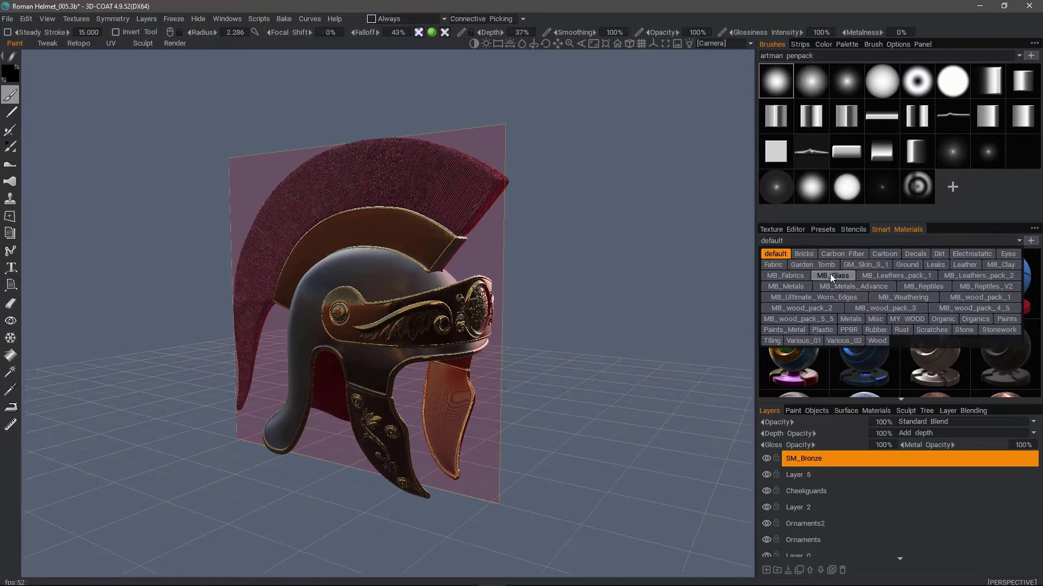
left_click(854, 319)
scroll(853, 314, "down", 1)
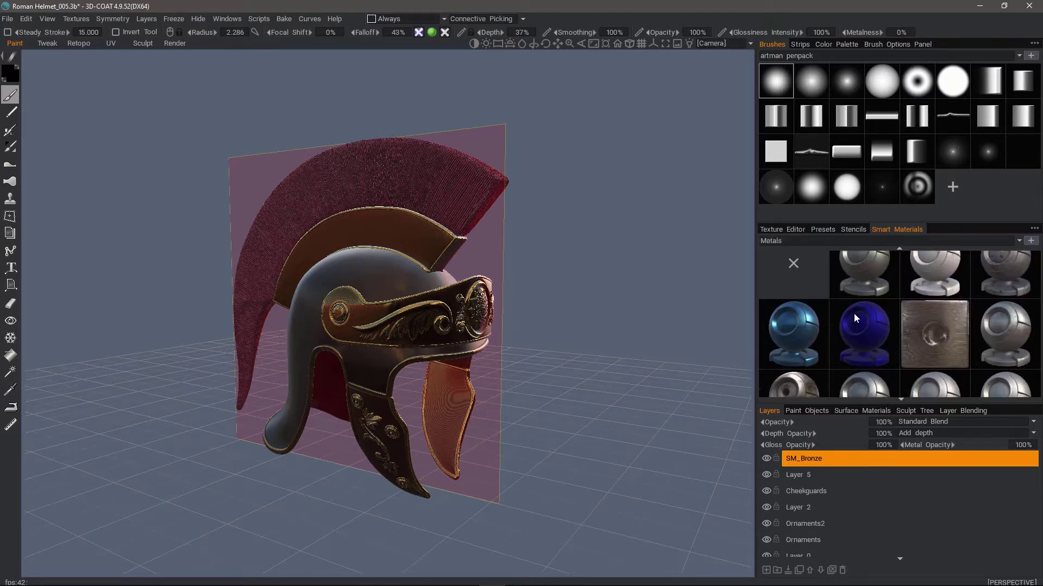
scroll(853, 315, "down", 5)
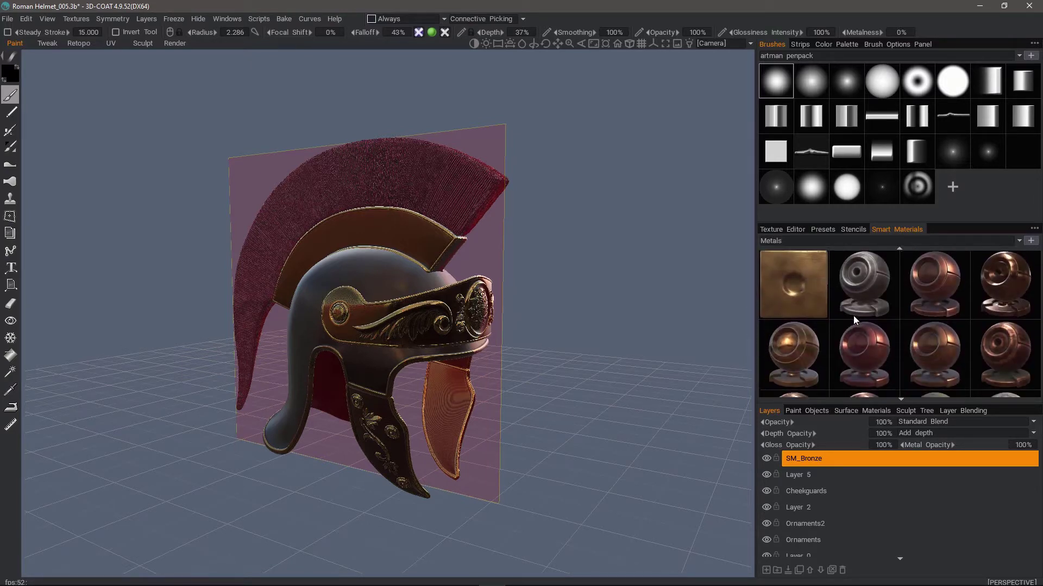
scroll(853, 315, "down", 4)
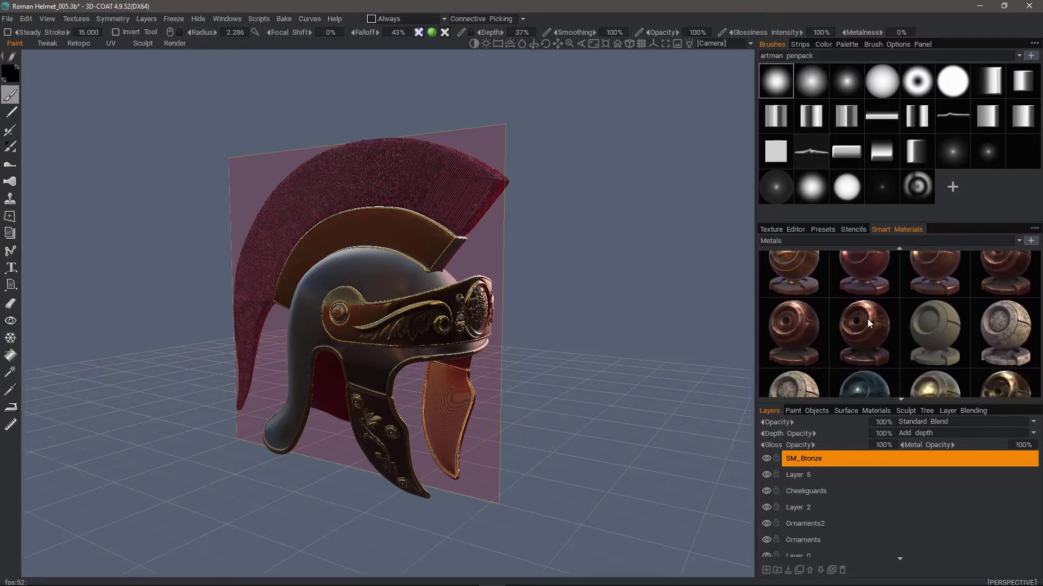
scroll(868, 318, "down", 5)
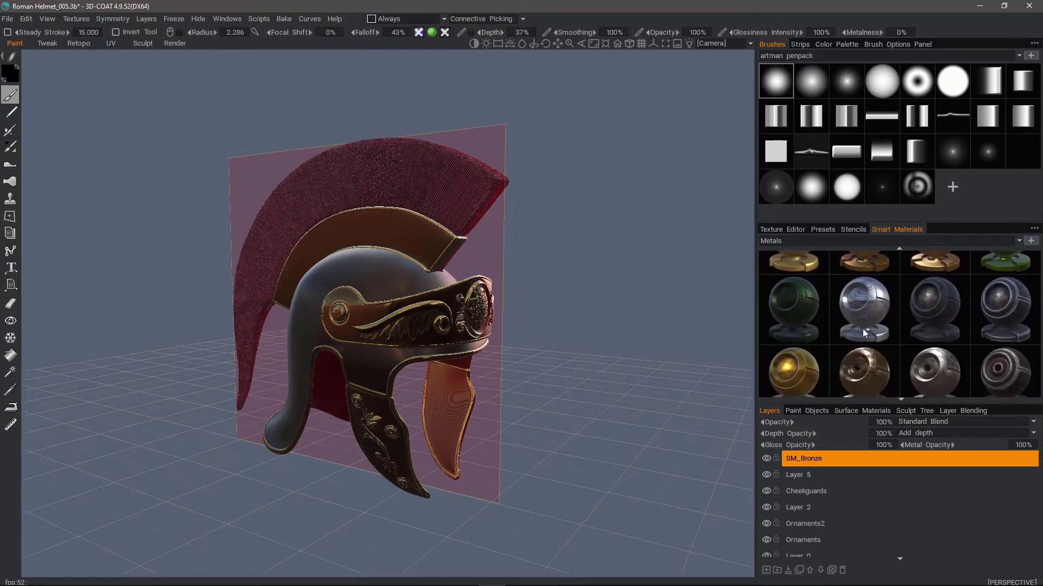
scroll(865, 333, "down", 5)
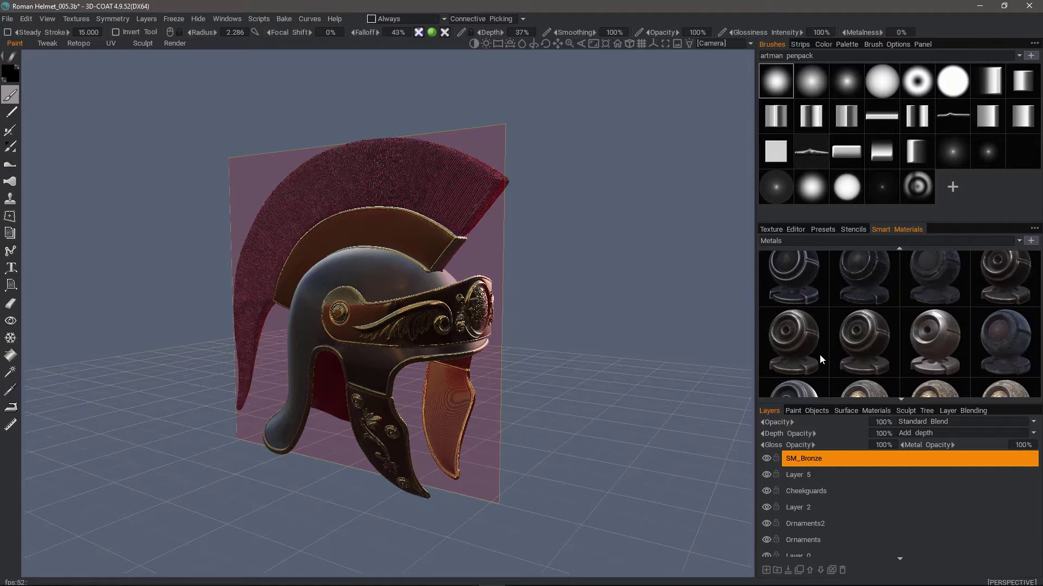
scroll(820, 356, "down", 5)
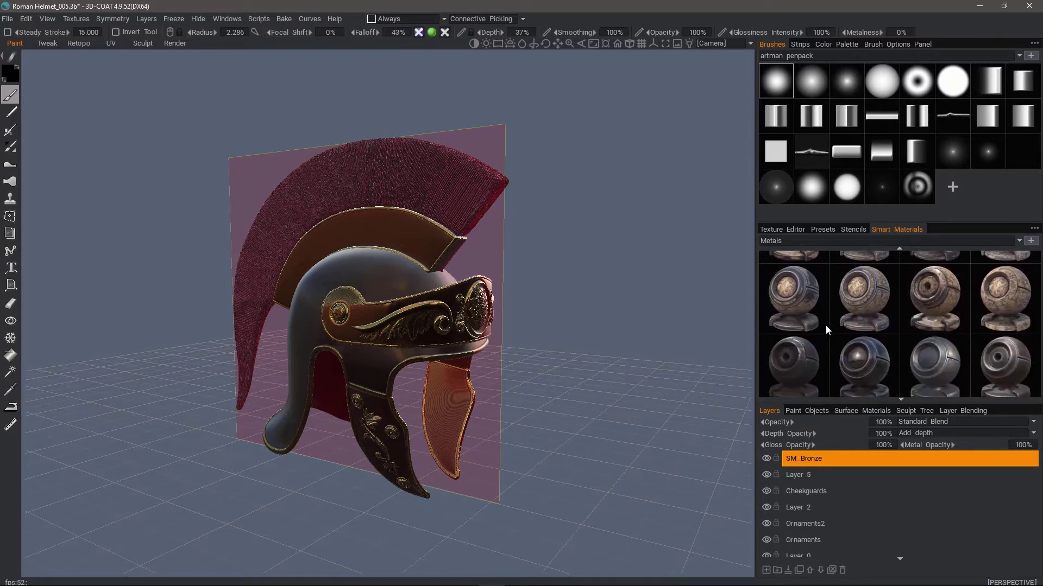
scroll(836, 326, "down", 5)
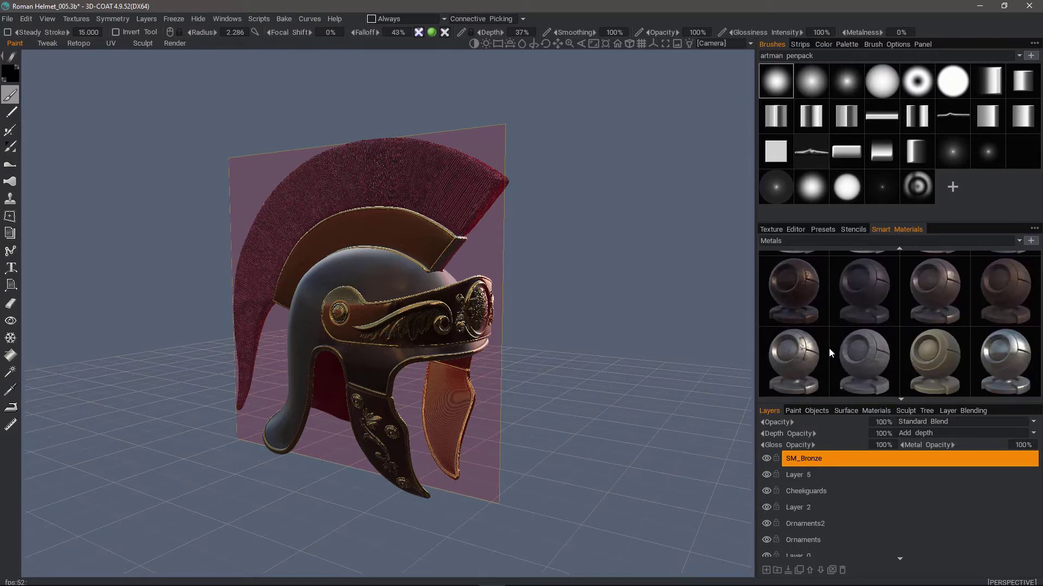
left_click(807, 289)
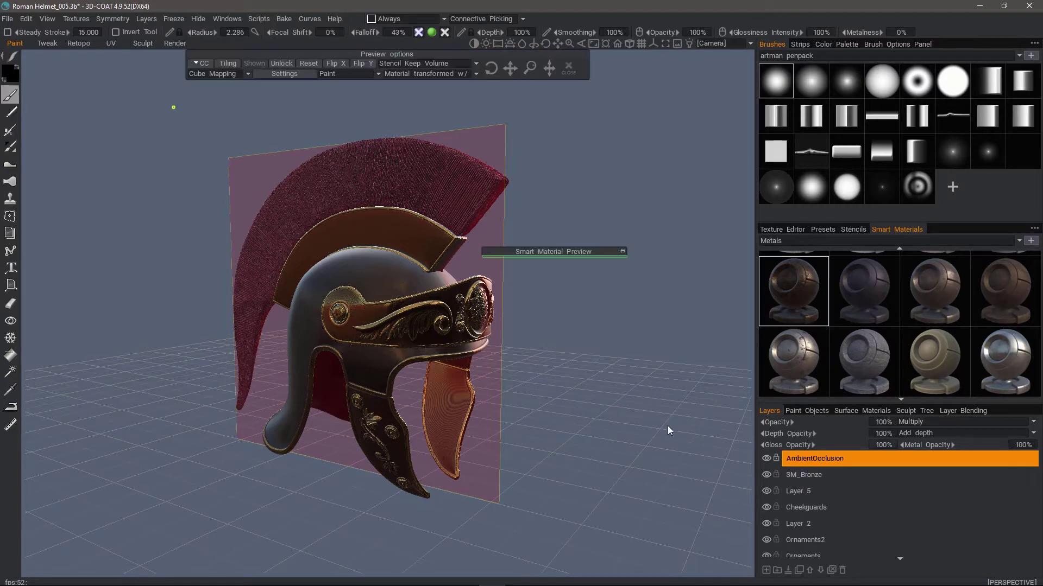
Turn off symmetry so the symmetry plane is no longer shown across the helmet
right_click(591, 425)
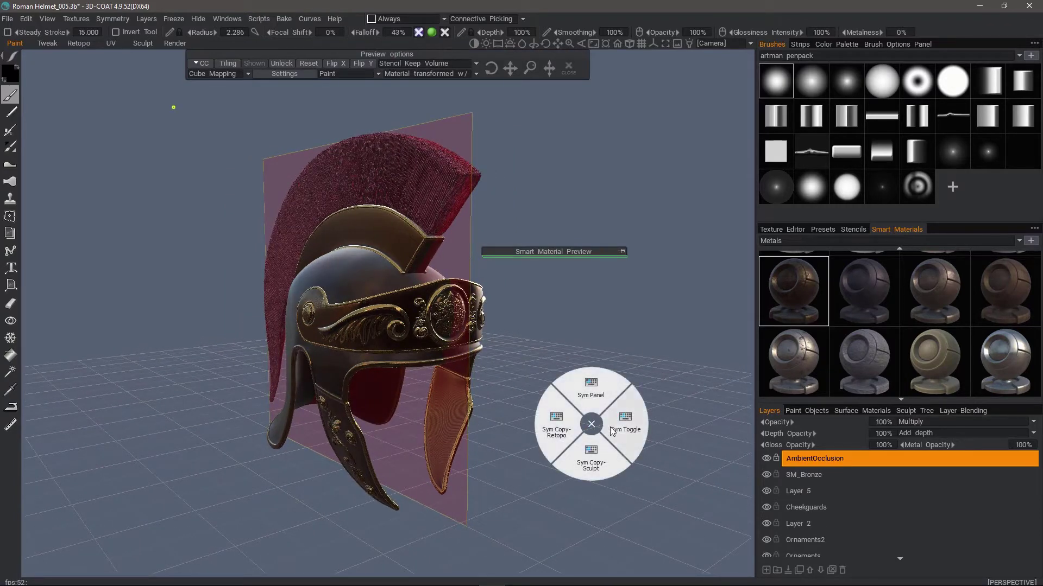
left_click(635, 433)
left_click_drag(665, 401, 701, 433)
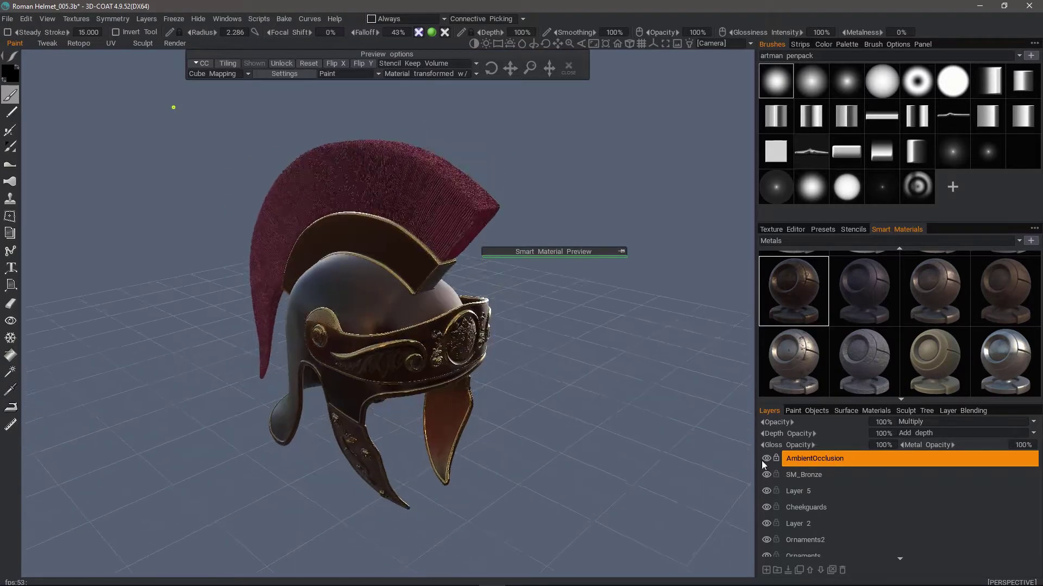
Check the AmbientOcclusion layer's effect by toggling its visibility, then isolate it by hiding the other paint layers
left_click(764, 460)
left_click(764, 460)
key("alt")
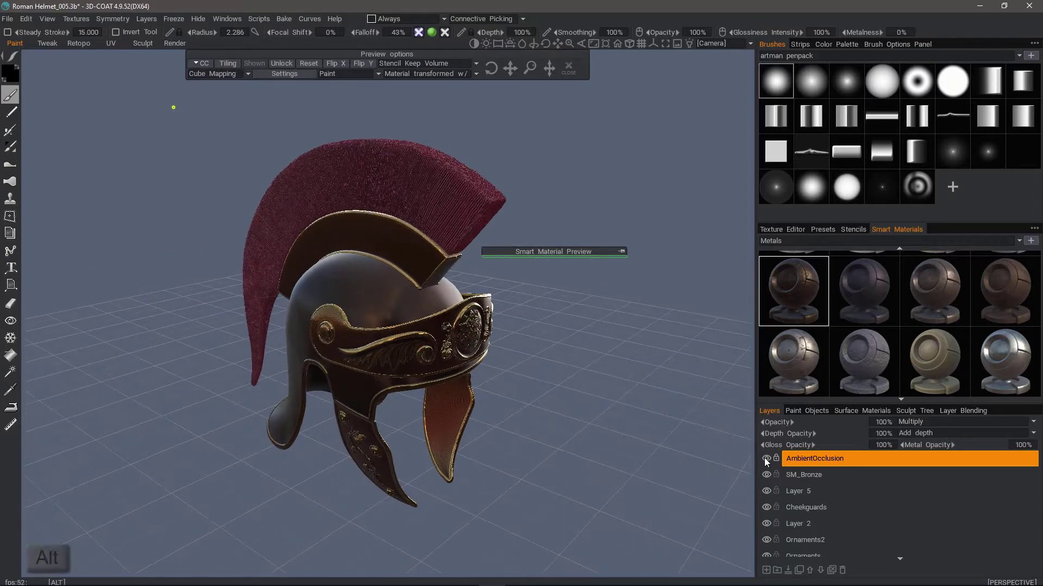
left_click(766, 459, "alt")
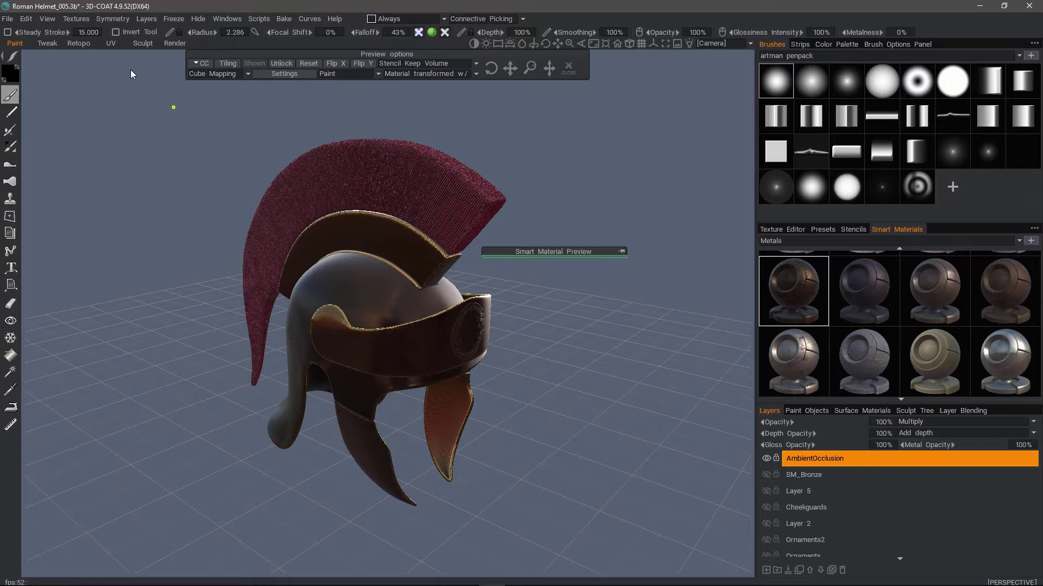
Switch to the Sculpt workspace and assign the light beige default shader to the Base_copy1 volume
left_click(143, 44)
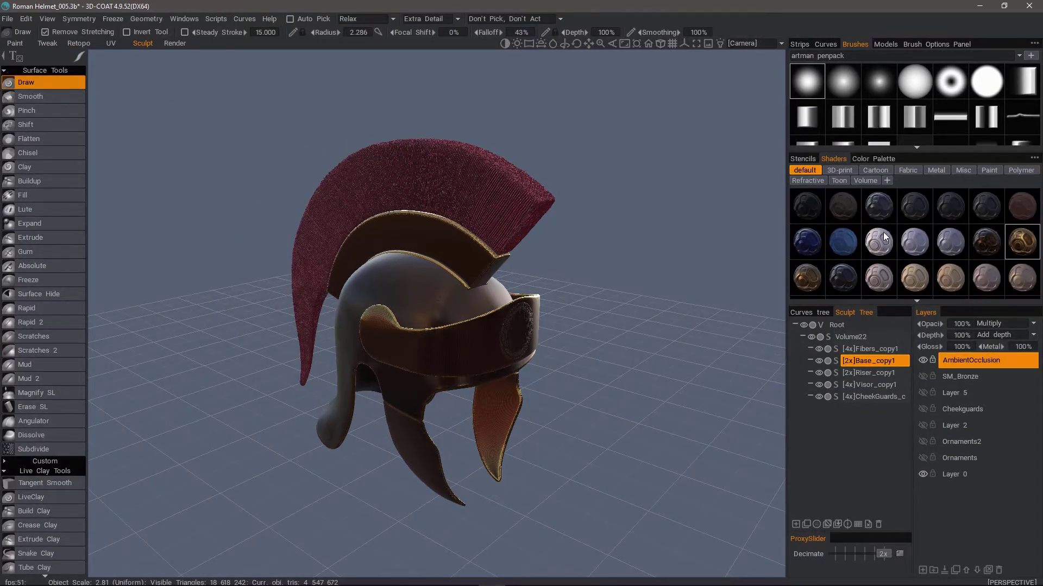
scroll(891, 230, "down", 3)
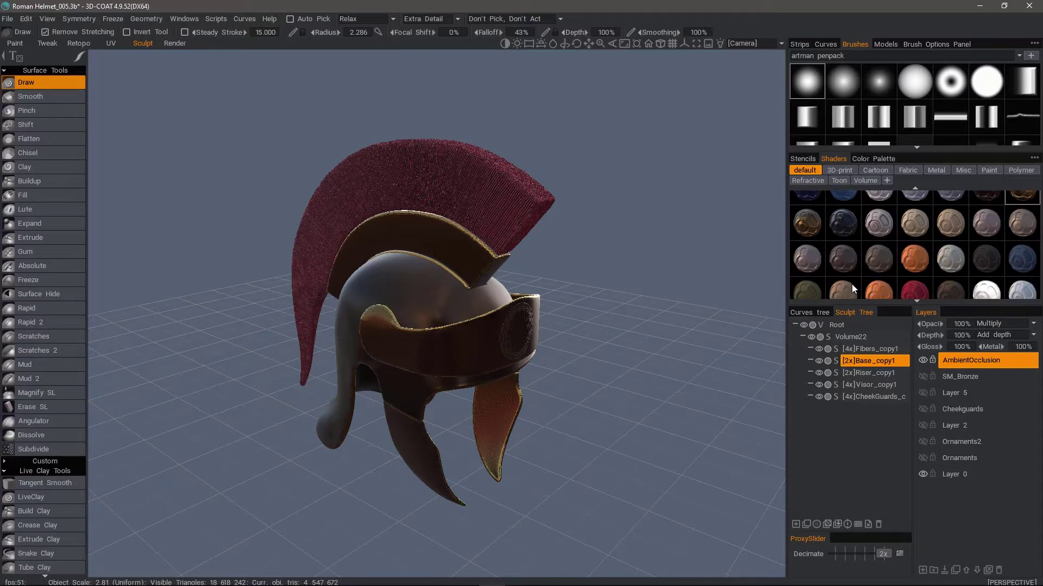
scroll(901, 245, "down", 6)
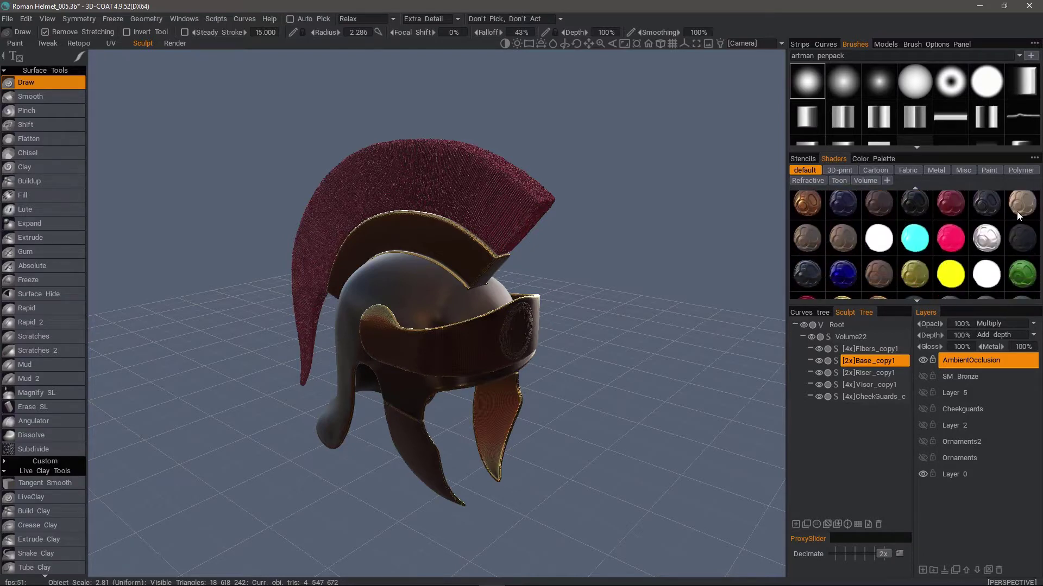
left_click(1017, 205)
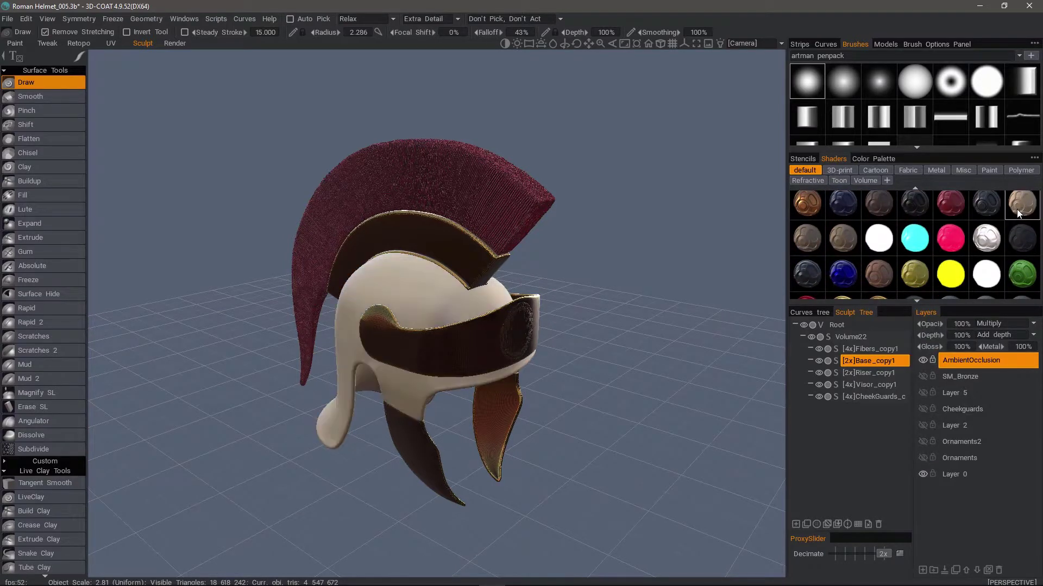
Hide the Fibers_copy1 volume and apply the light beige shader to all visible helmet volumes
left_click(818, 349)
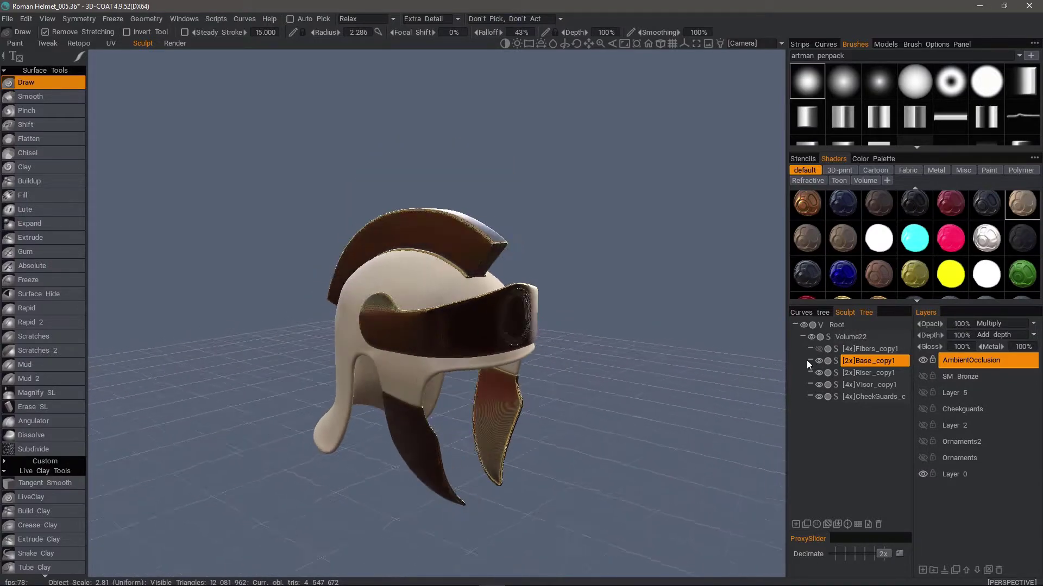
left_click(1027, 212)
right_click(1027, 212)
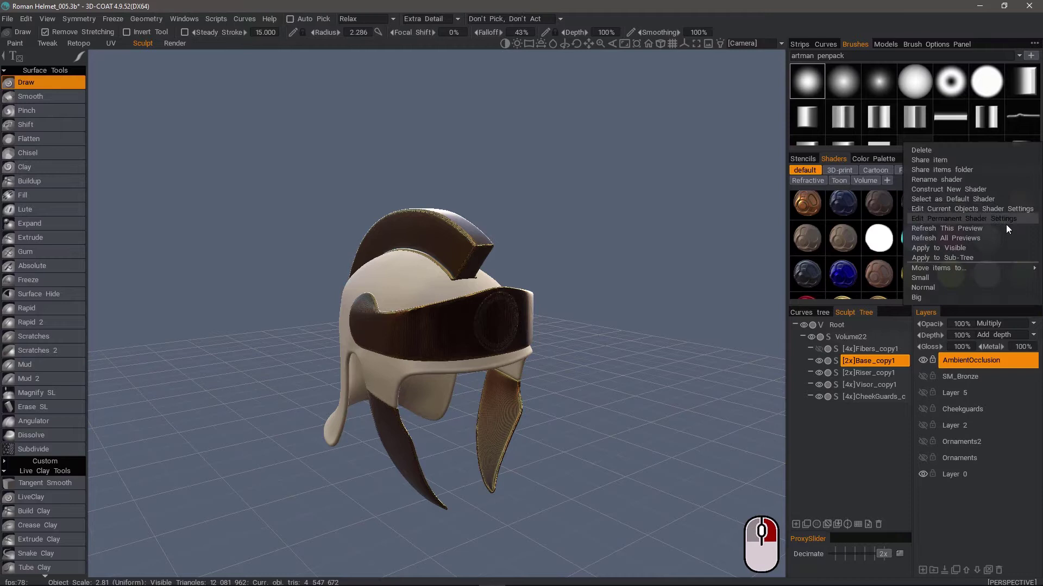
left_click(944, 249)
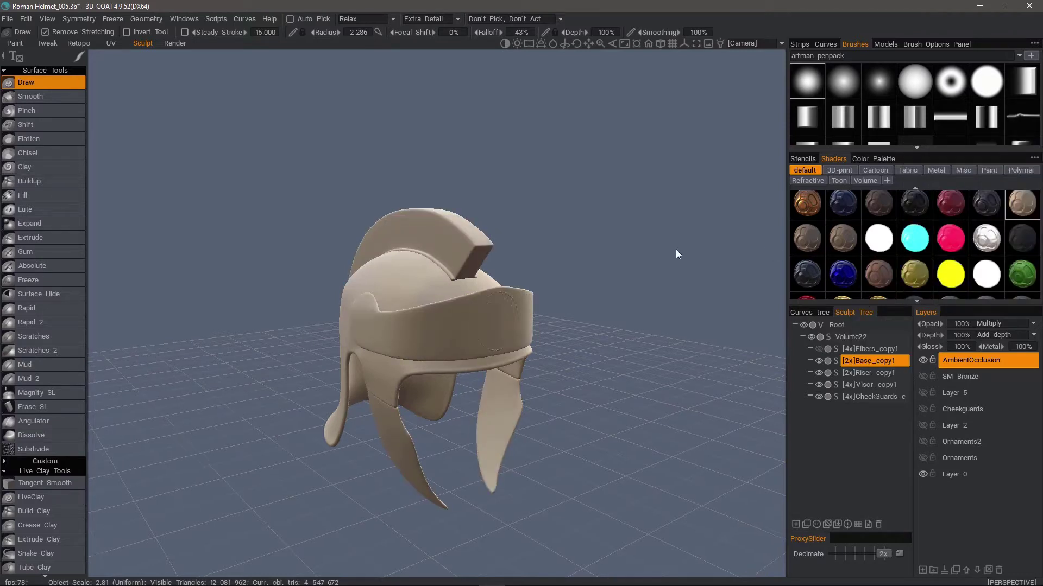
Return to the Paint workspace, delete the AmbientOcclusion layer and make SM_Bronze the active layer
left_click(15, 44)
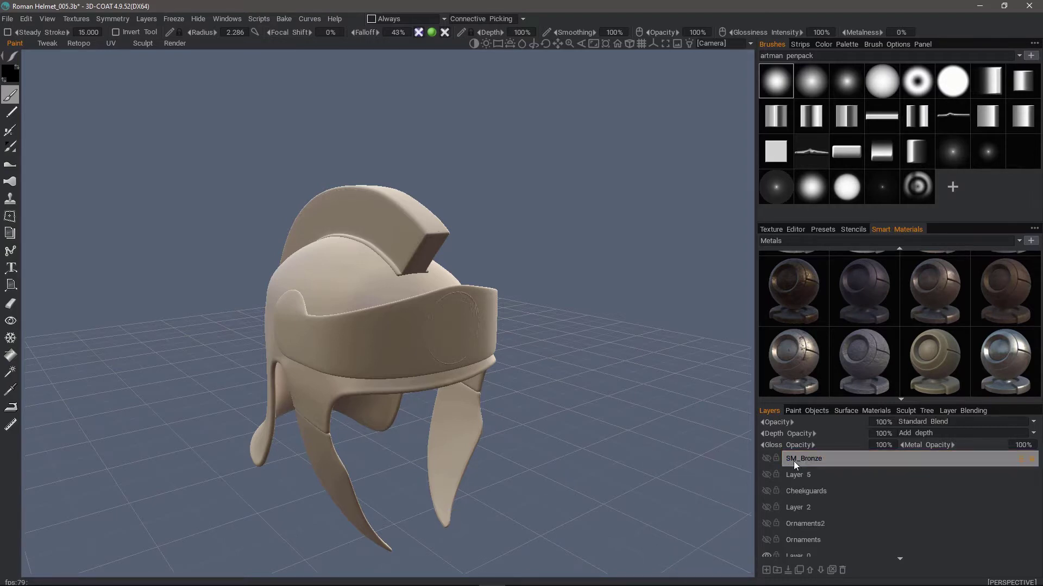
key("Delete")
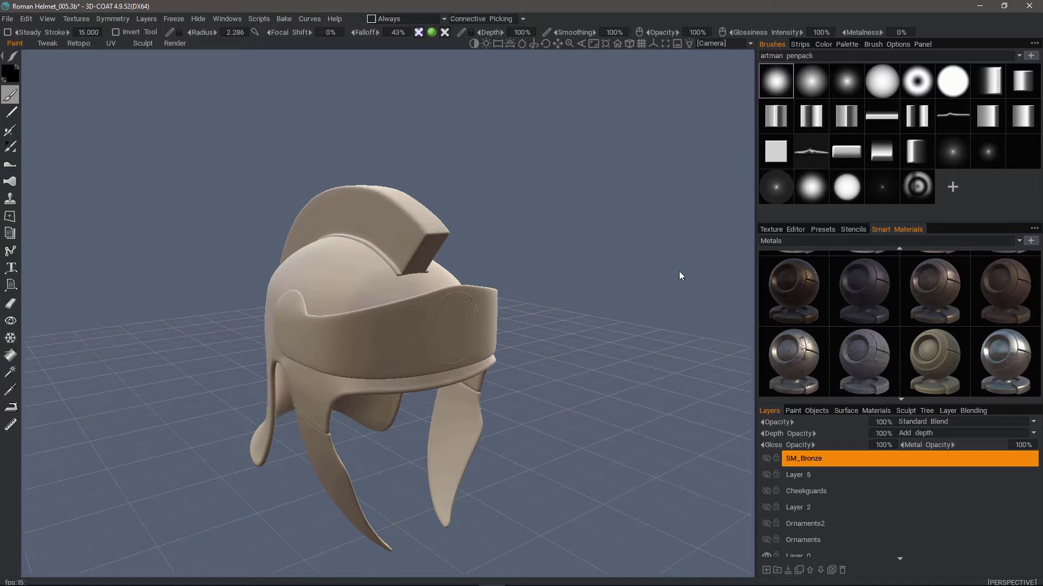
Reselect the dark brown metal smart material and bake its required curvature layer with a curvature smoothing degree of 8
left_click(789, 297)
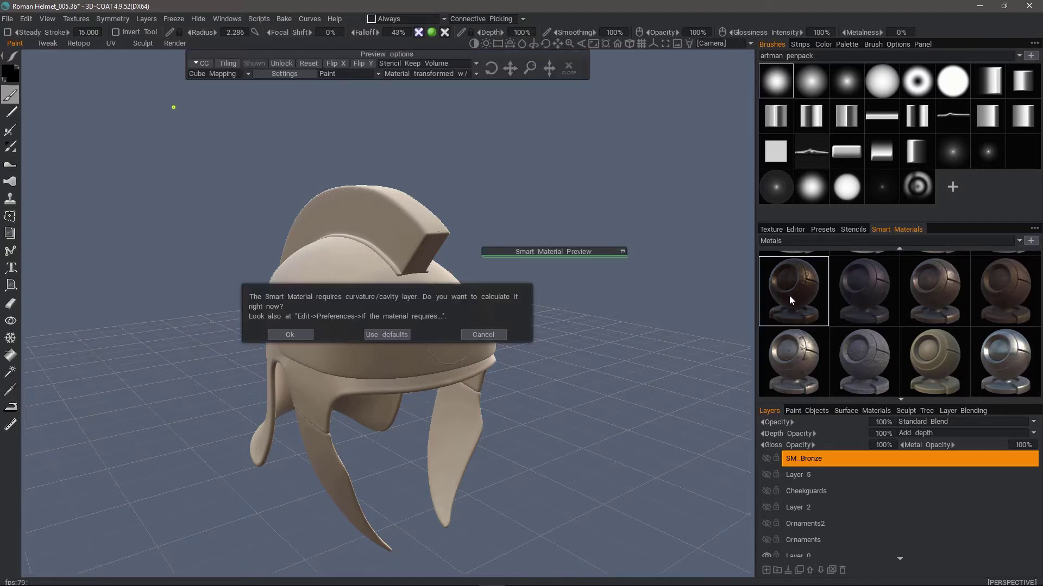
left_click(290, 334)
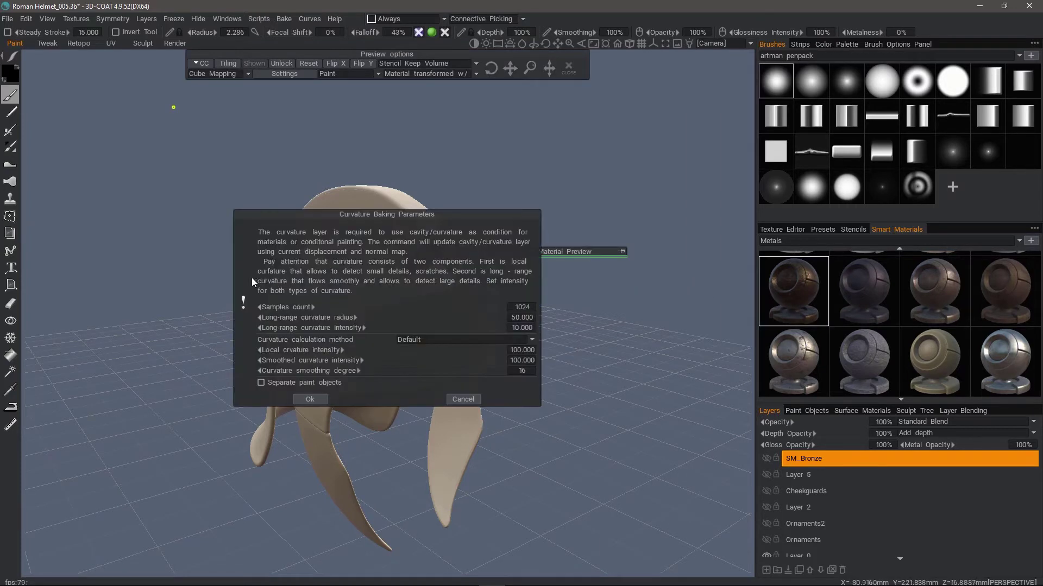
left_click(528, 372)
type("8")
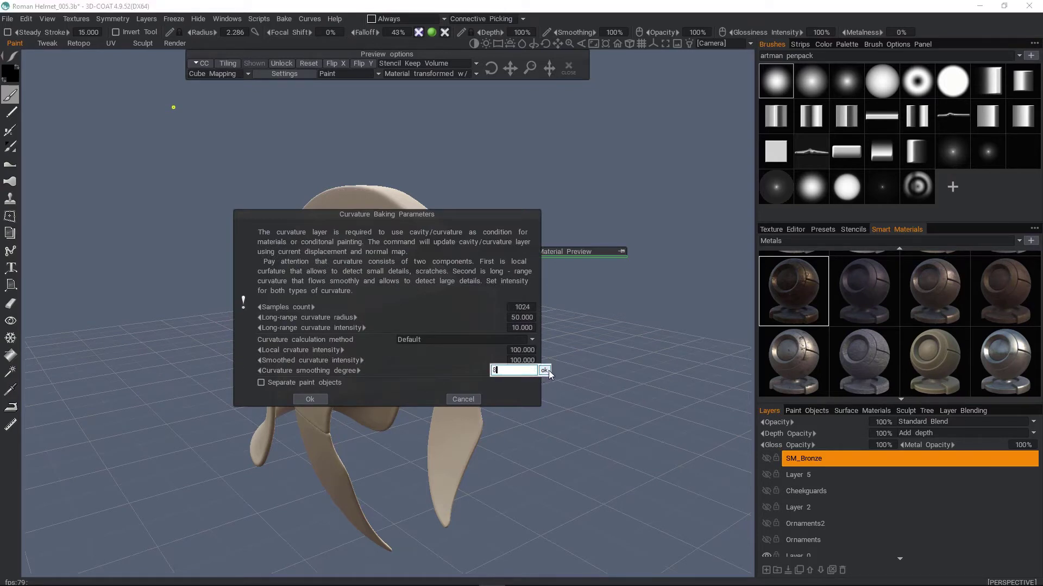
left_click(544, 371)
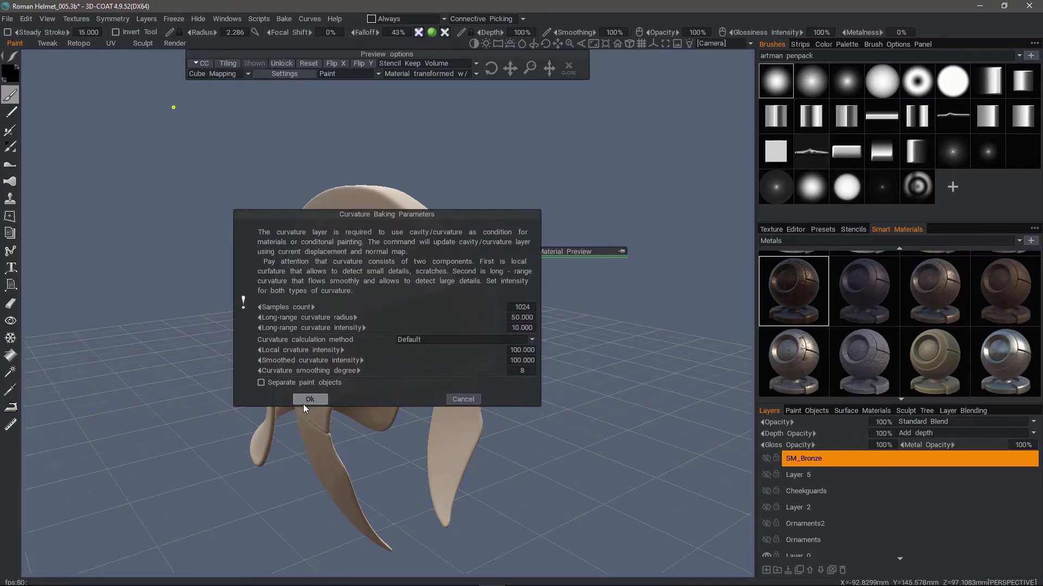
left_click(318, 401)
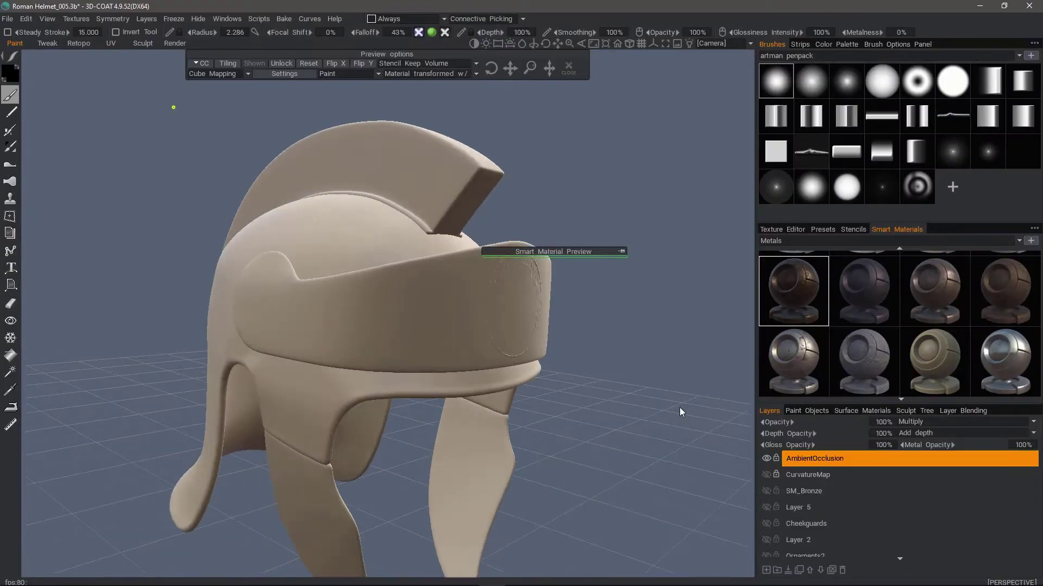
Show the SM_Bronze layer and make it the active layer
scroll(680, 408, "down", 4)
mouse_move(418, 33)
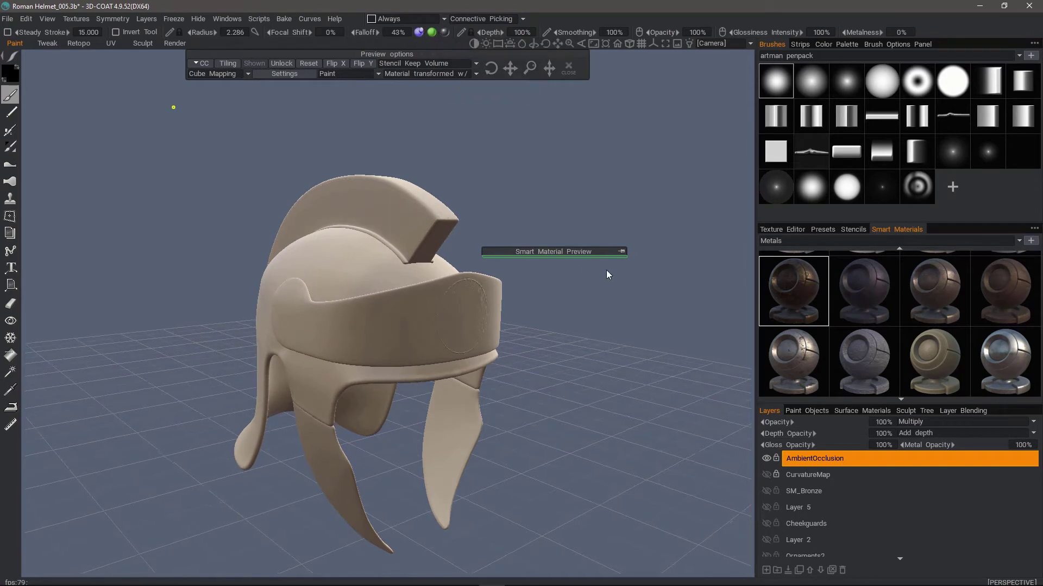
left_click_drag(606, 252, 474, 224)
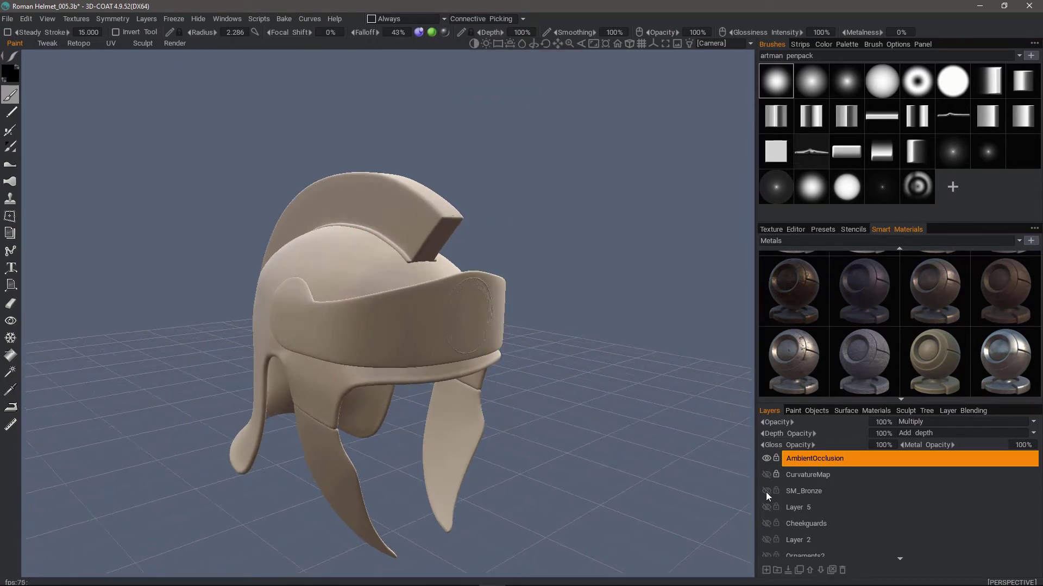
left_click(767, 492)
left_click(803, 491)
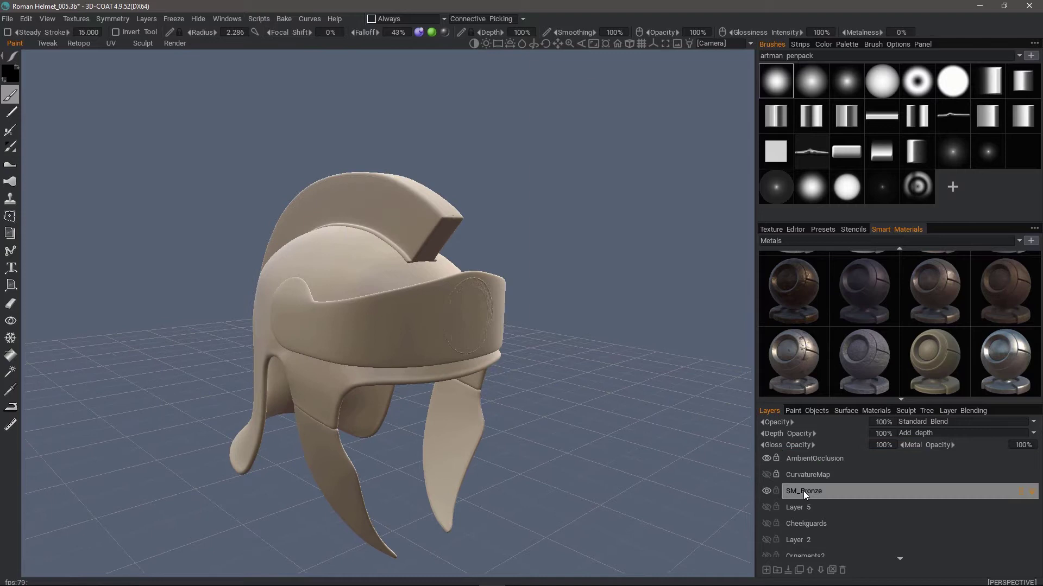
Select the dark brown metal smart material and enlarge its preview frame to cover most of the helmet
left_click_drag(266, 236, 310, 270)
left_click(787, 297)
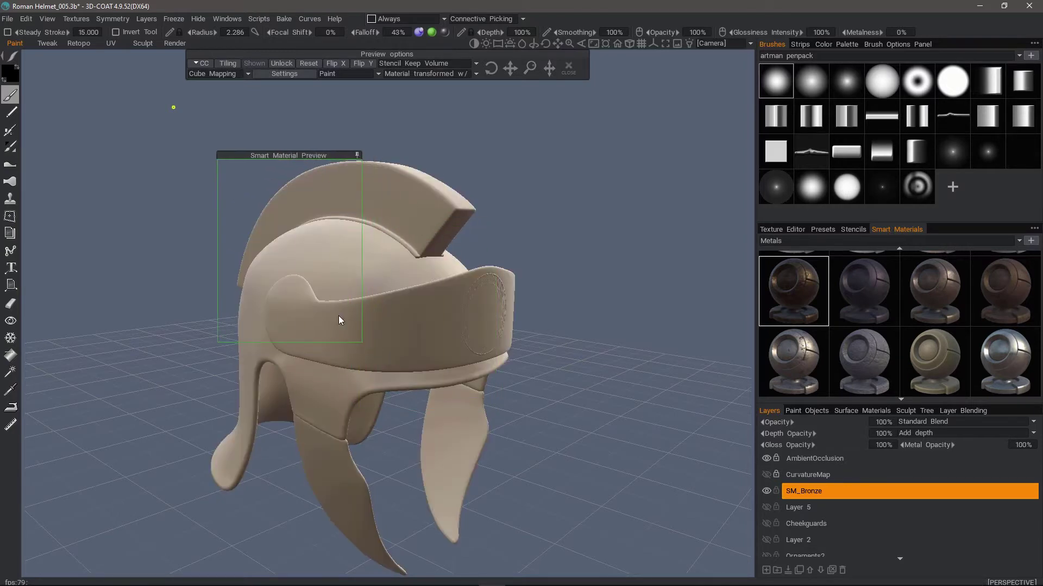
left_click_drag(360, 341, 531, 508)
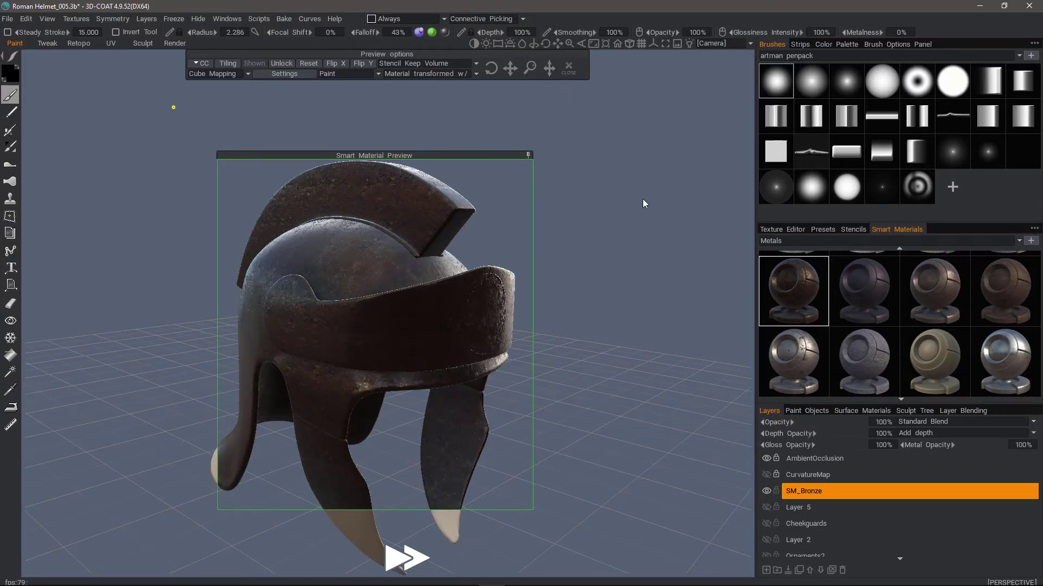
Lower the brush depth to 78%, then collapse the smart material preview and place it above the helmet
left_click_drag(512, 32, 462, 44)
left_click(526, 155)
left_click_drag(523, 159, 555, 116)
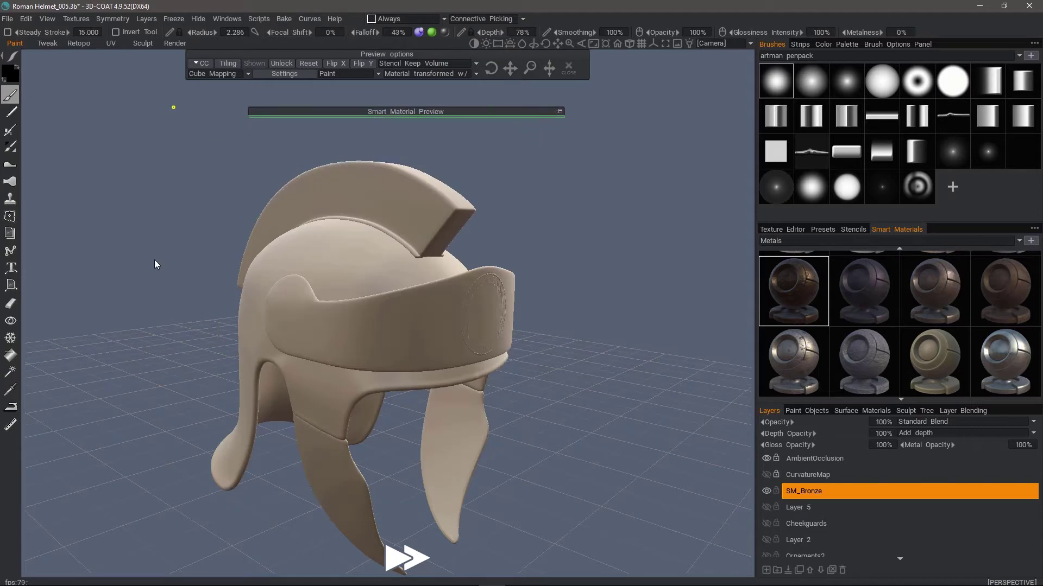
Fill the visor with the dark brown metal smart material, undoing the first fill and applying it again
left_click(10, 355)
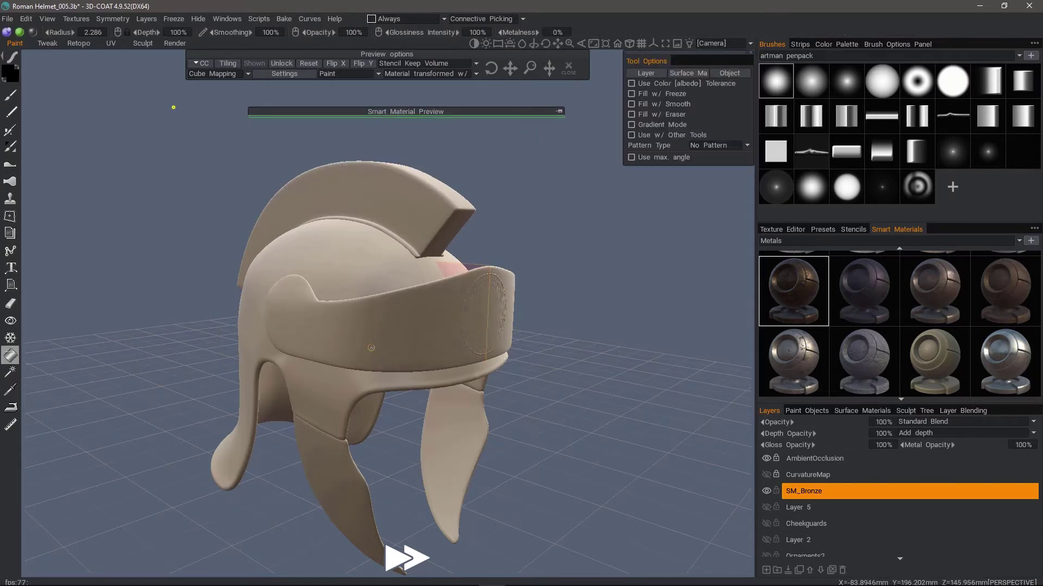
left_click(324, 326)
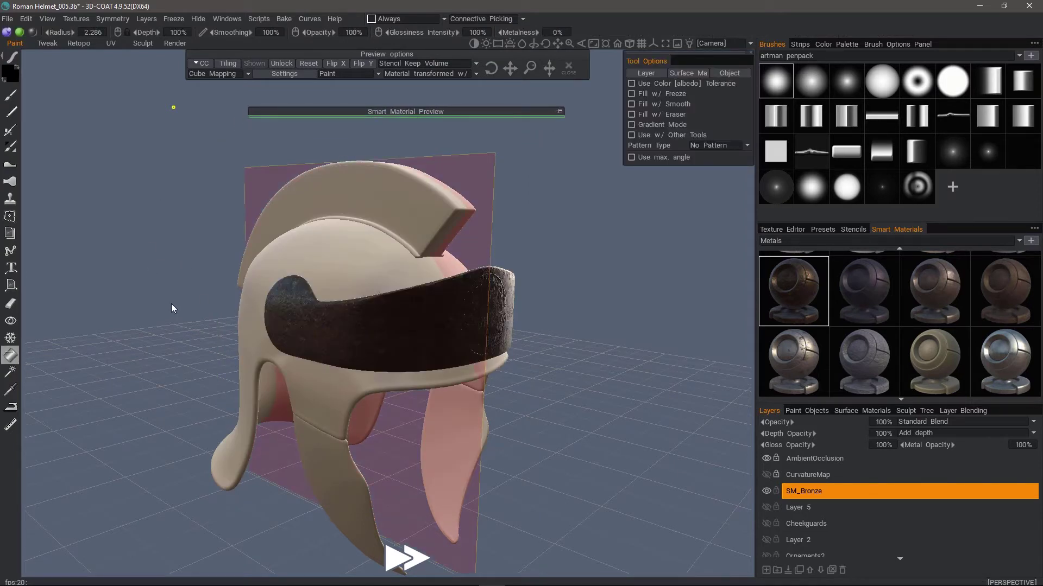
key("ctrl+z")
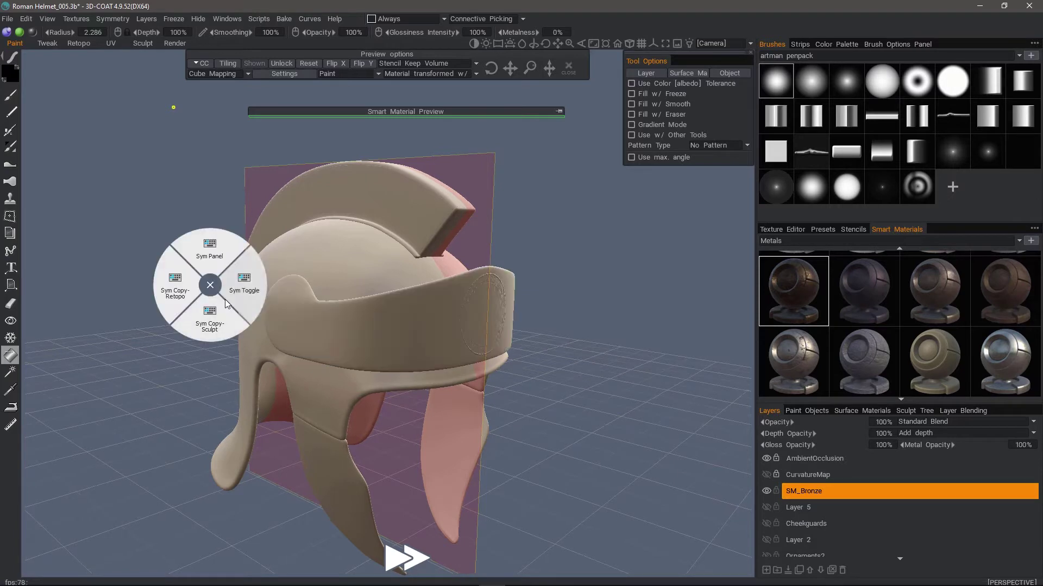
left_click(368, 332)
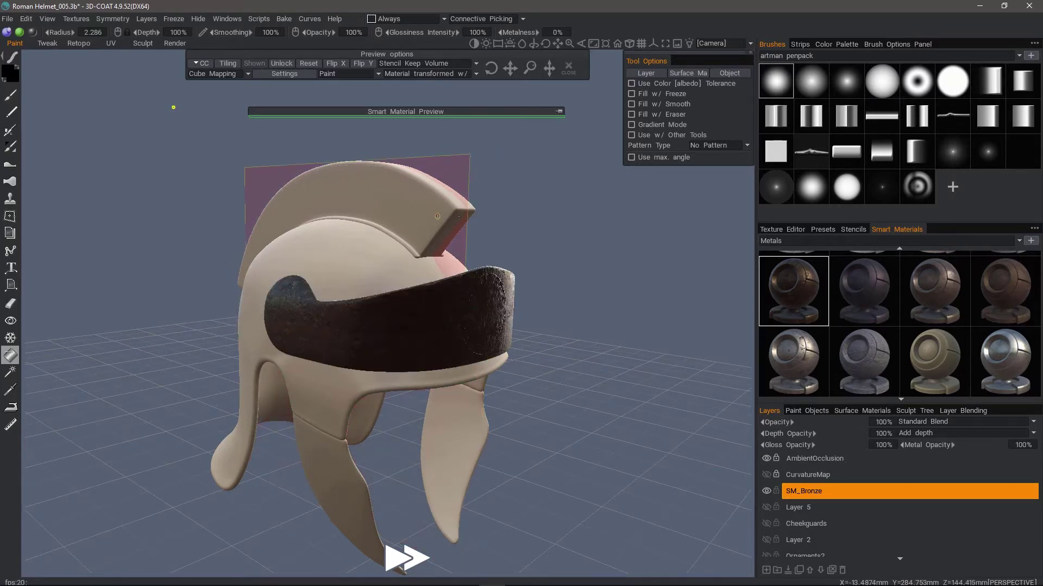
Fill the crest riser, the helmet base and both cheek guards with the dark brown metal smart material
left_click(437, 217)
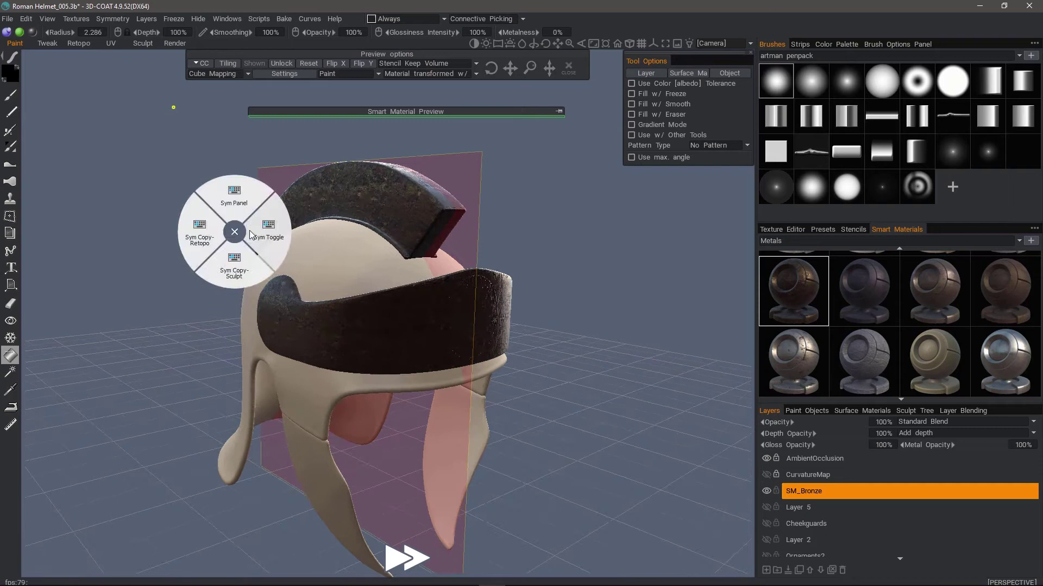
left_click(294, 451)
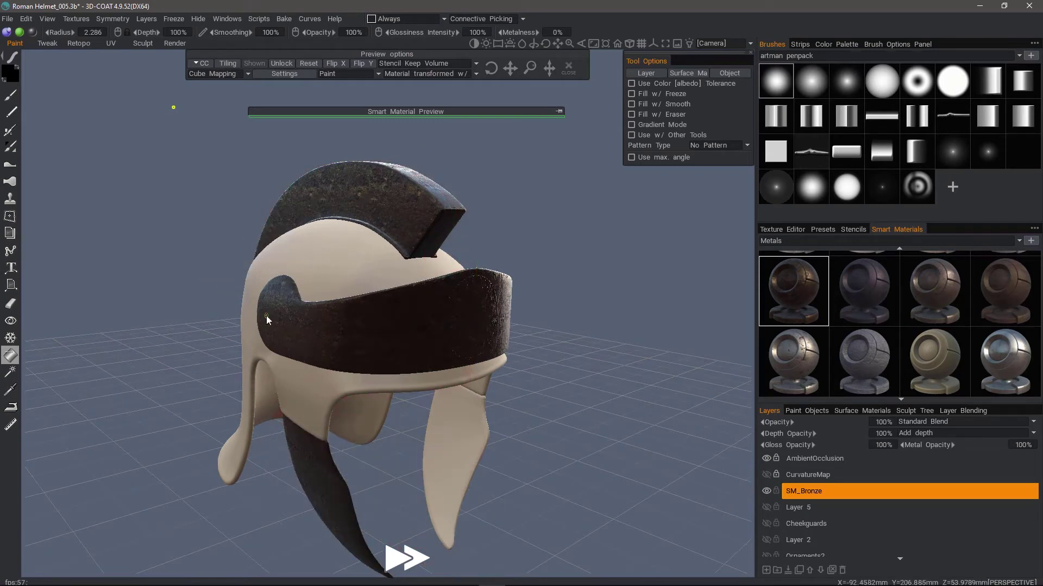
left_click(309, 403)
left_click(453, 450)
Compare the filled helmet from the side with the smart material preview and collapse the preview again
left_click_drag(142, 311, 479, 208)
left_click(495, 209)
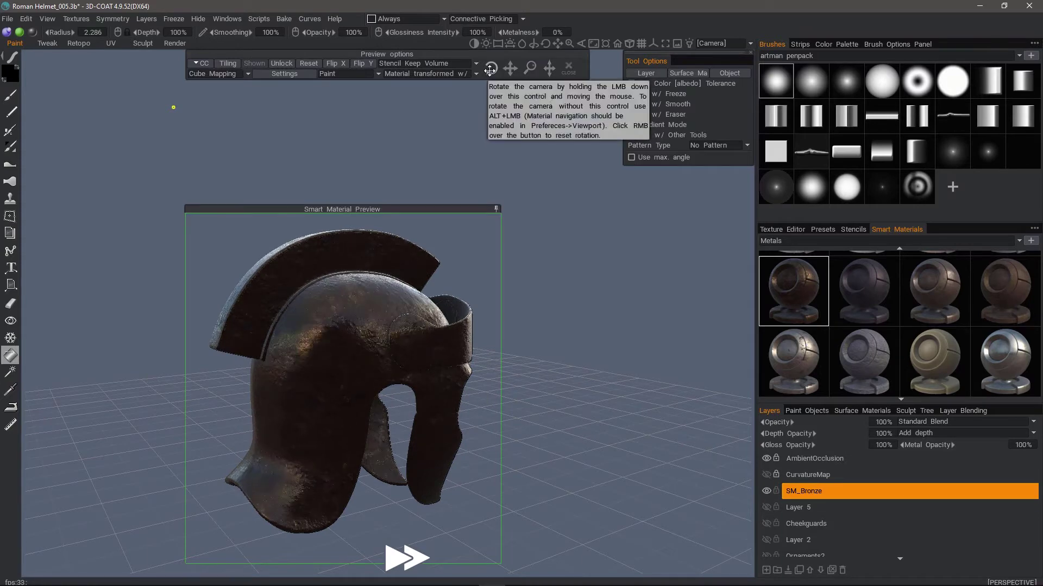
left_click(495, 209)
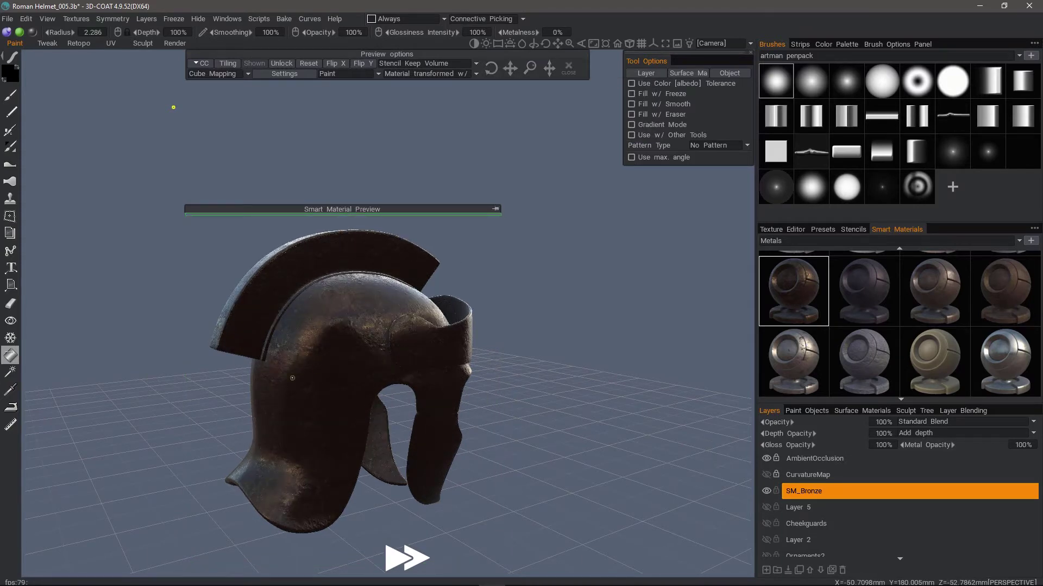
mouse_move(246, 379)
left_mouse_down()
mouse_move(205, 354)
mouse_move(261, 227)
mouse_move(347, 191)
mouse_move(336, 185)
left_mouse_up()
Check the shaders in the Sculpt workspace, then return to the Paint workspace and show the Shaders panel there
left_click(143, 44)
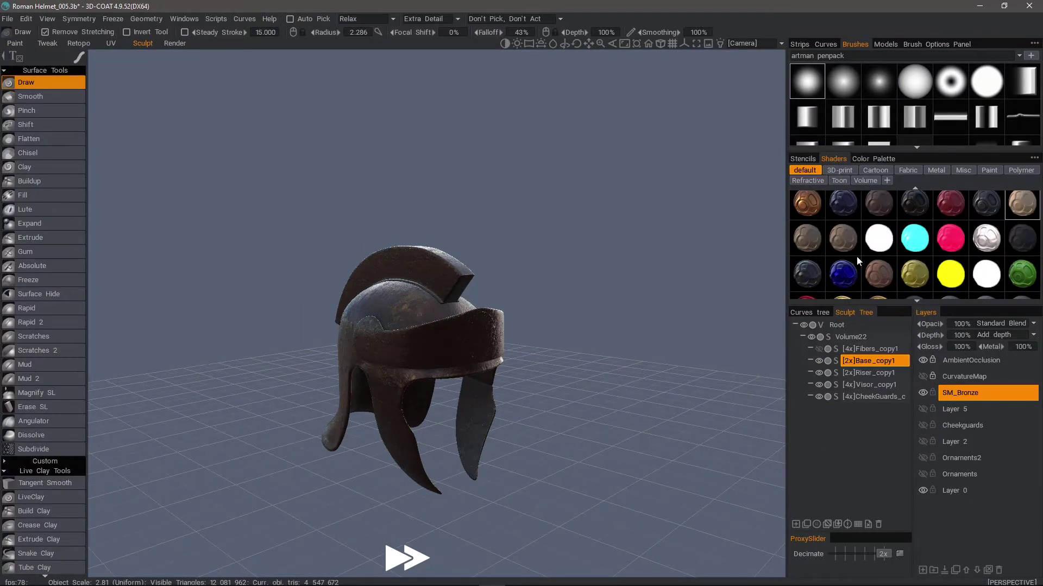
left_click(15, 45)
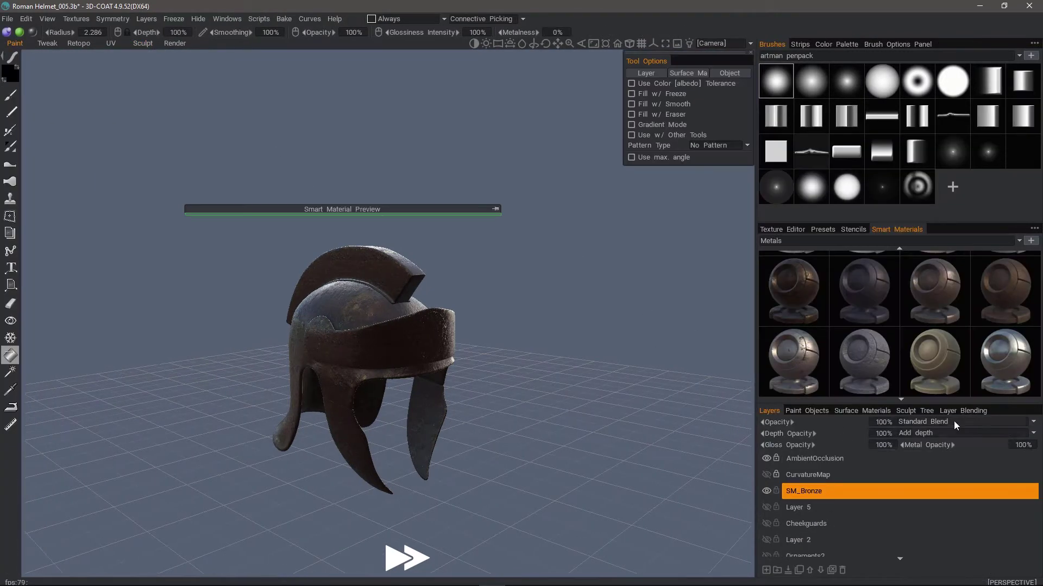
left_click(239, 20)
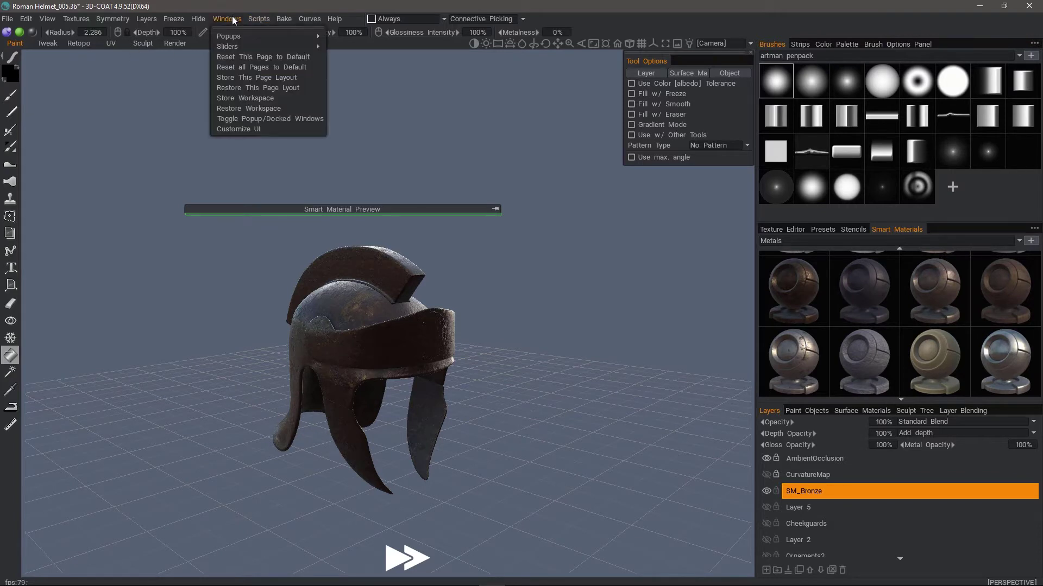
mouse_move(262, 37)
left_click(357, 308)
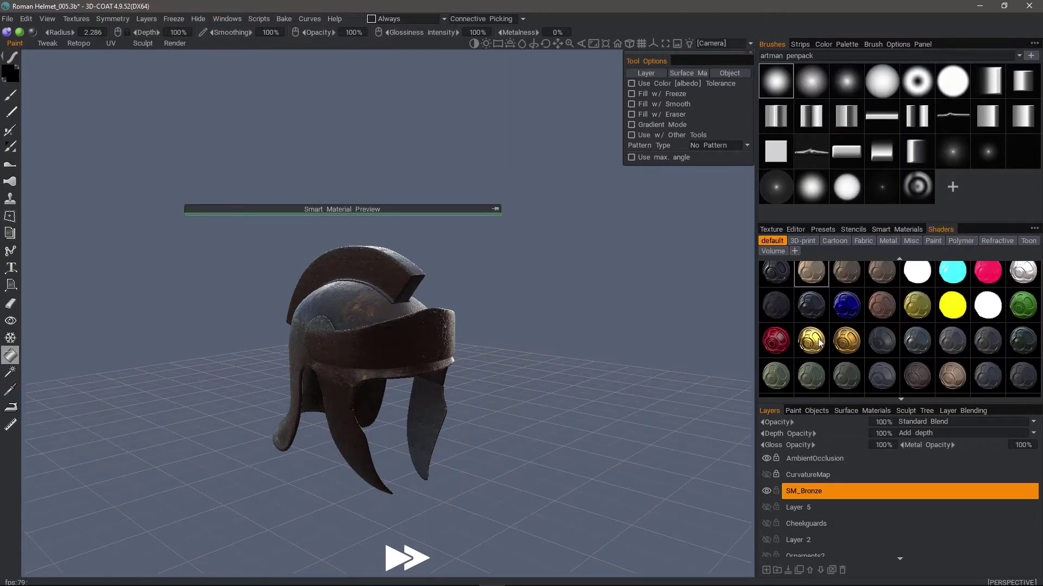
Browse the default shaders and hide the SM_Bronze layer to expose the underlying shader
scroll(820, 342, "down", 3)
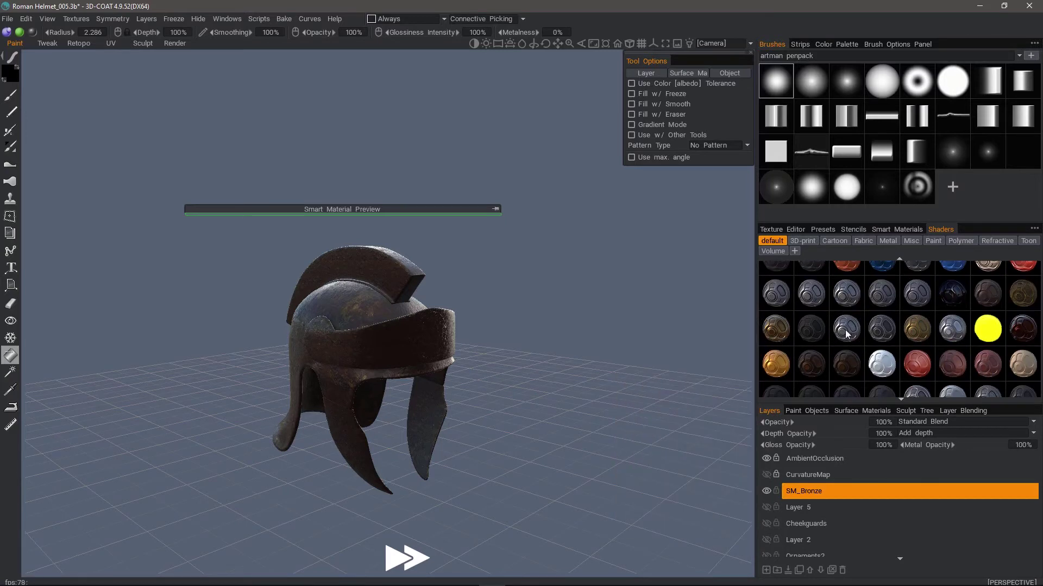
scroll(845, 333, "down", 5)
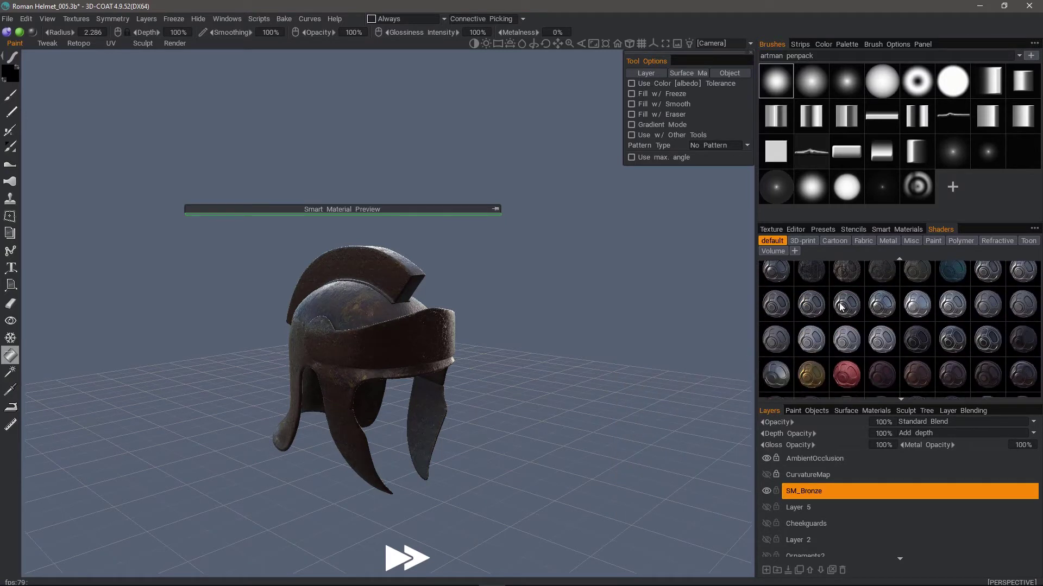
scroll(841, 306, "down", 3)
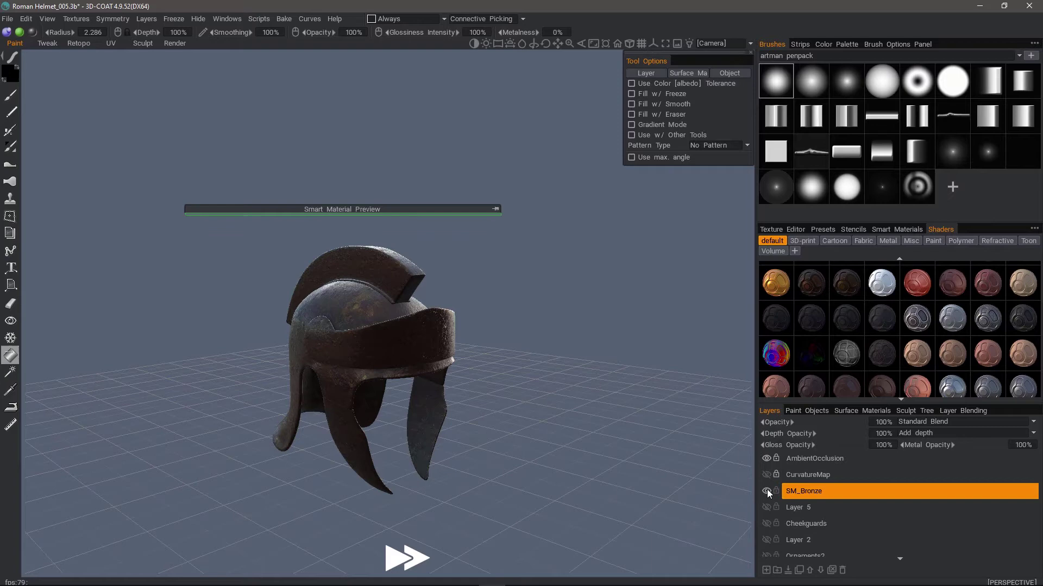
left_click(767, 491)
Try dark brown, dark bronze and gold default shaders on the Base_copy1 volume
left_click(845, 288)
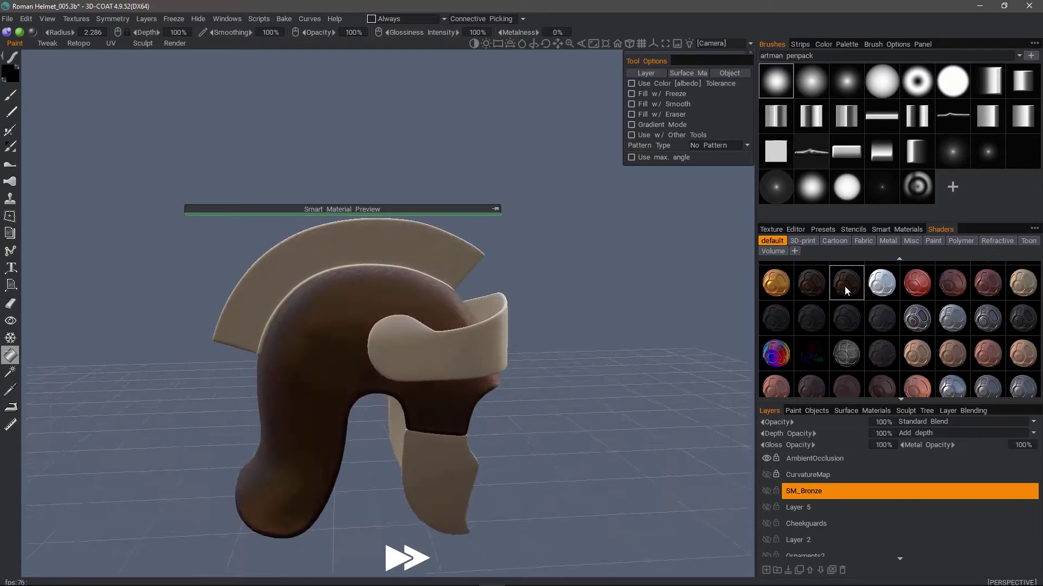
scroll(814, 356, "up", 3)
left_click(775, 333)
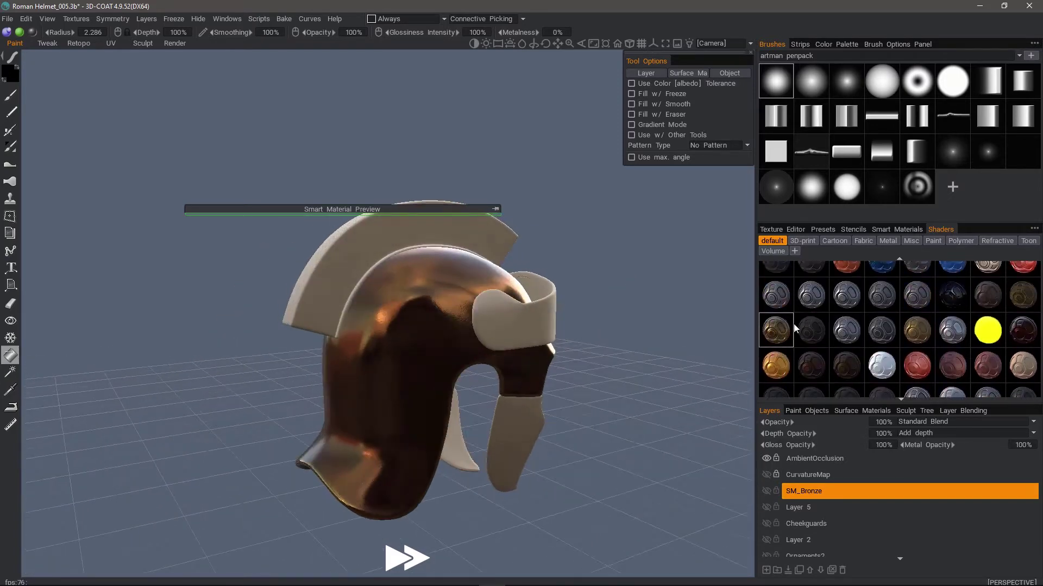
scroll(814, 331, "up", 3)
left_click(845, 340)
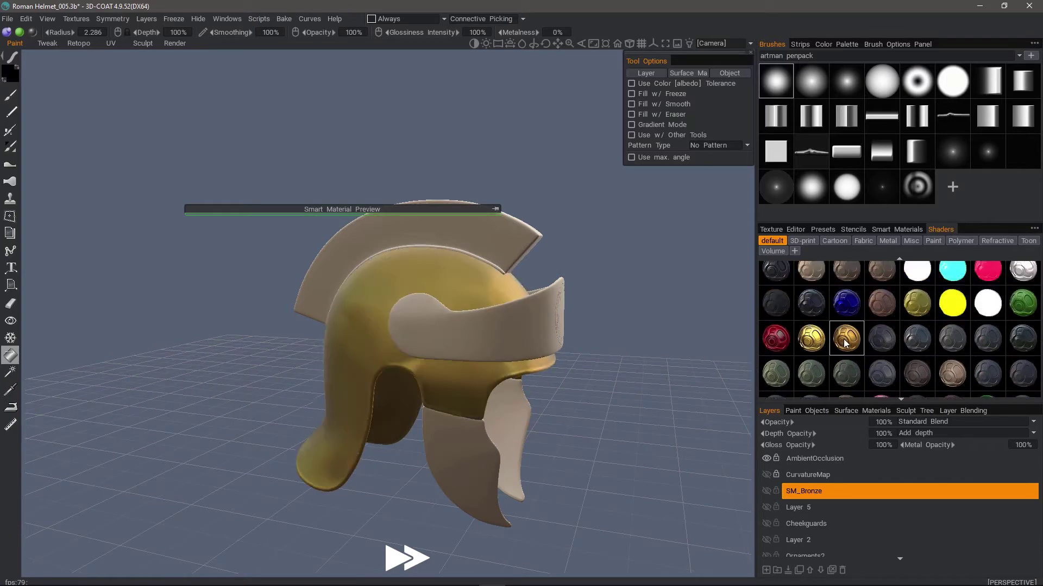
scroll(836, 351, "up", 3)
left_click(874, 311)
scroll(912, 305, "up", 4)
Assign the polished dark bronze default shader to Base_copy1 and apply it to all visible helmet volumes
left_click(944, 303)
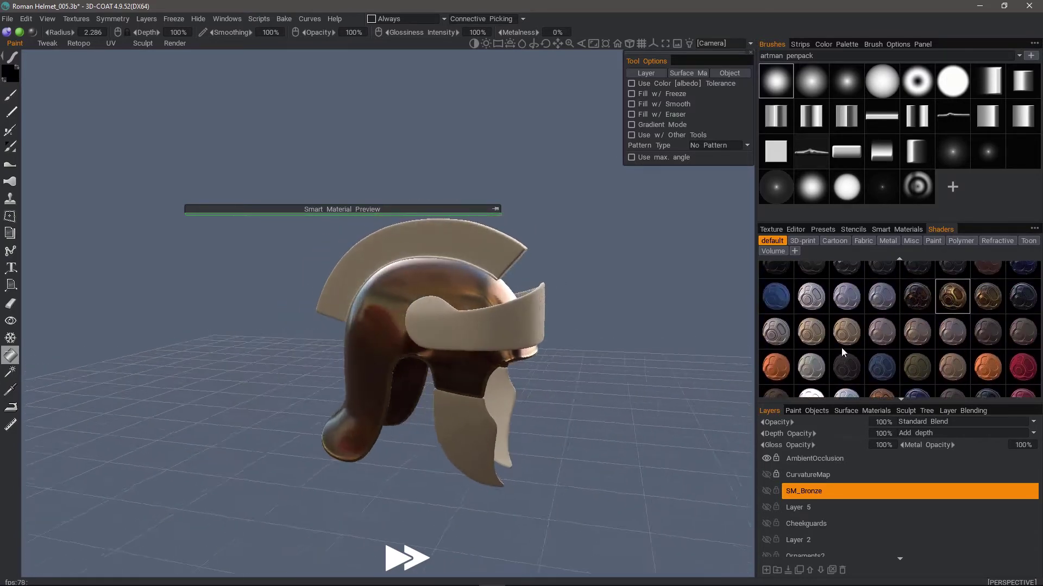
right_click(944, 306)
left_click(924, 339)
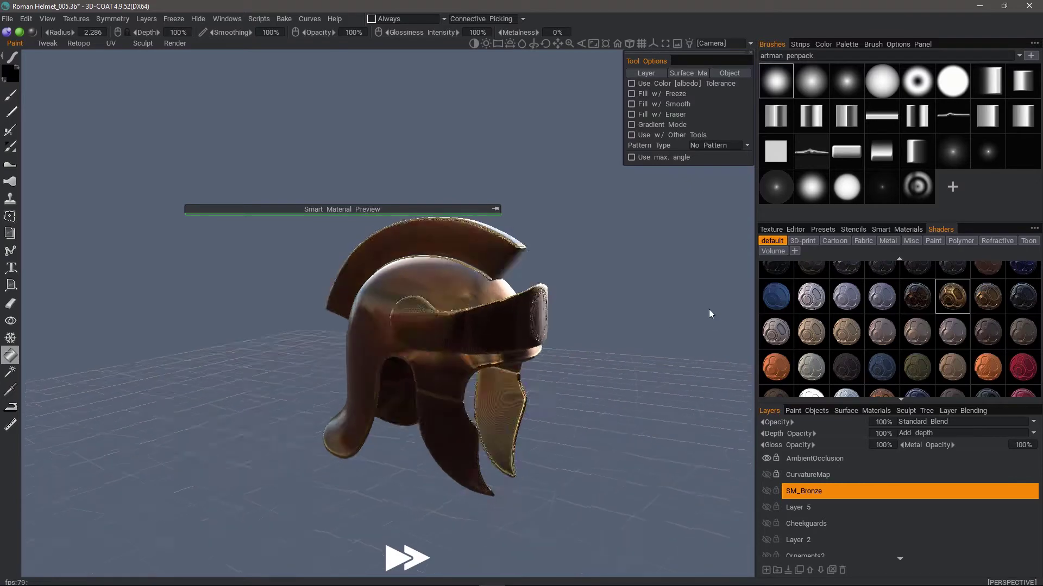
Show the SM_Bronze layer again and set its opacity to 50%
left_click(766, 491)
left_click(882, 422)
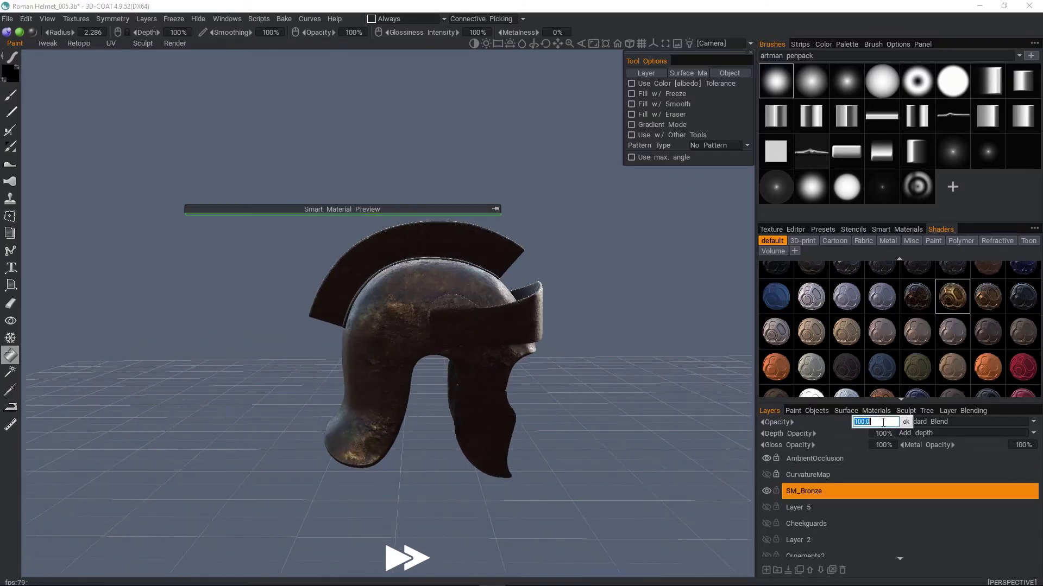
left_click(735, 299)
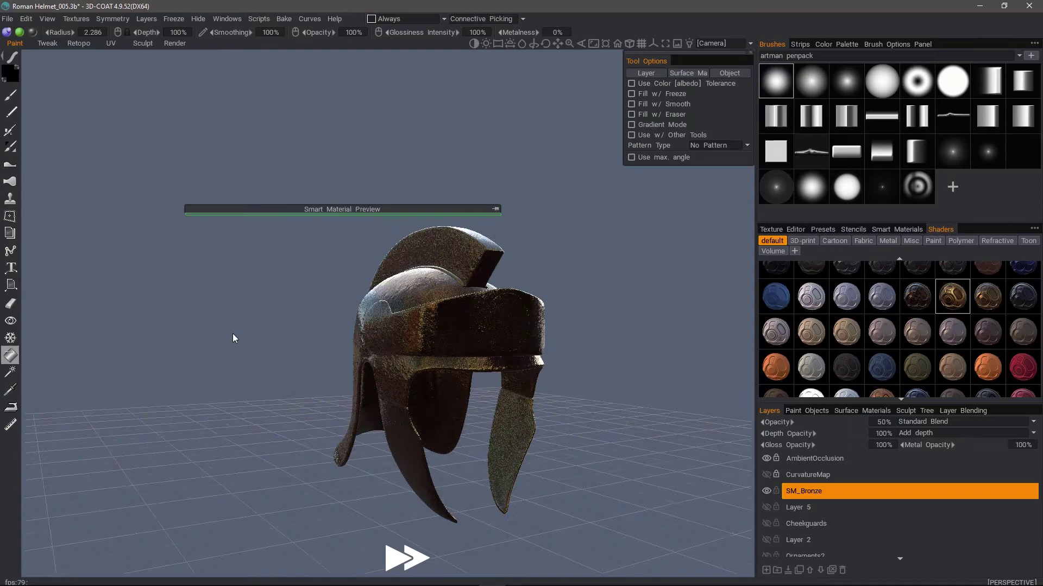
scroll(237, 347, "up", 5)
left_click_drag(232, 338, 301, 333)
scroll(237, 346, "down", 5)
left_click(803, 491)
left_click_drag(543, 347, 374, 380)
left_click(889, 424)
type("50")
key("Return")
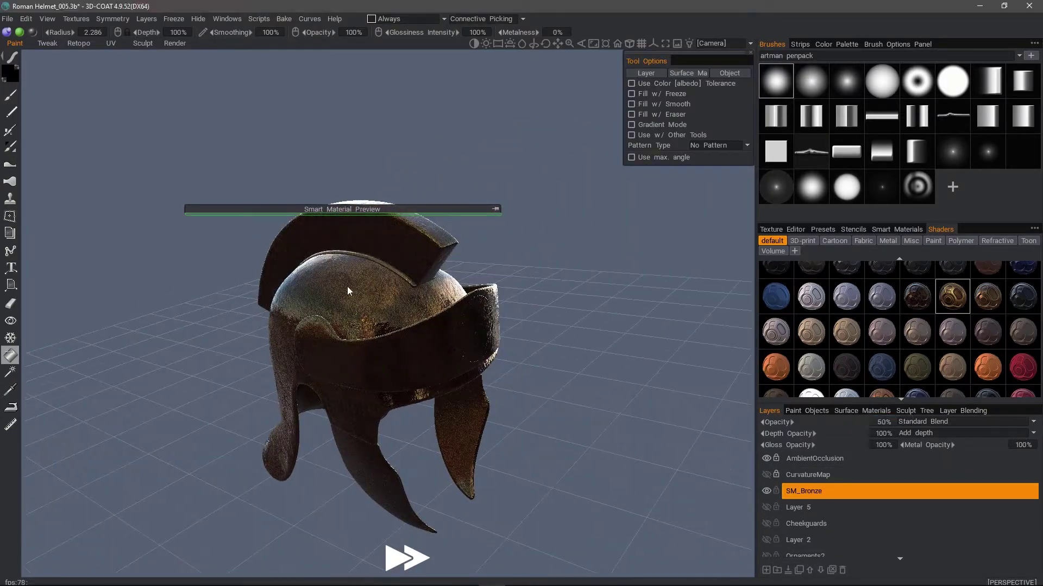
Set the SM_Bronze layer's opacity to 80% and its depth opacity to 70%
left_click_drag(171, 383, 115, 422)
left_click(884, 436)
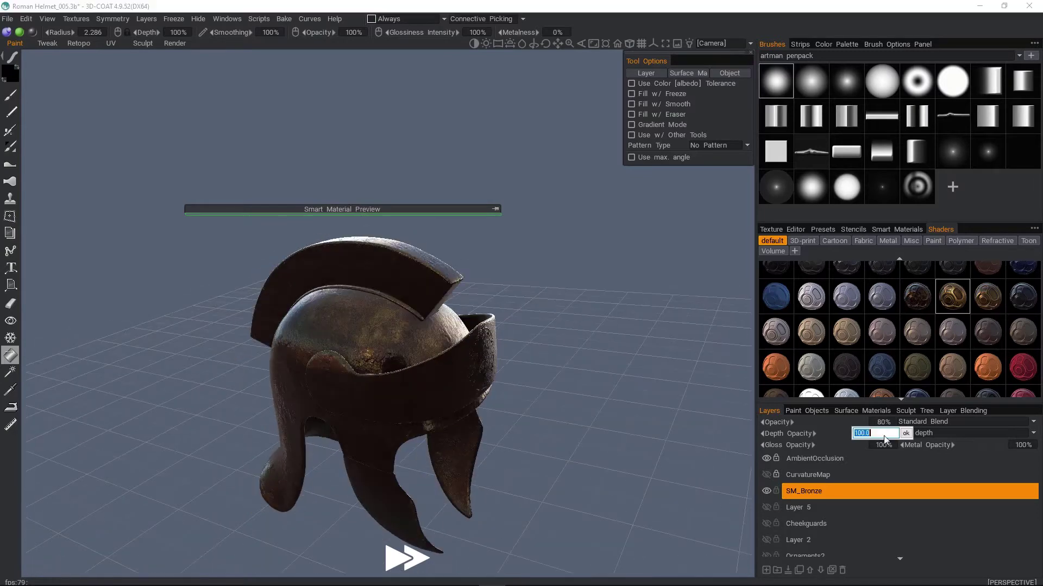
left_click(183, 275)
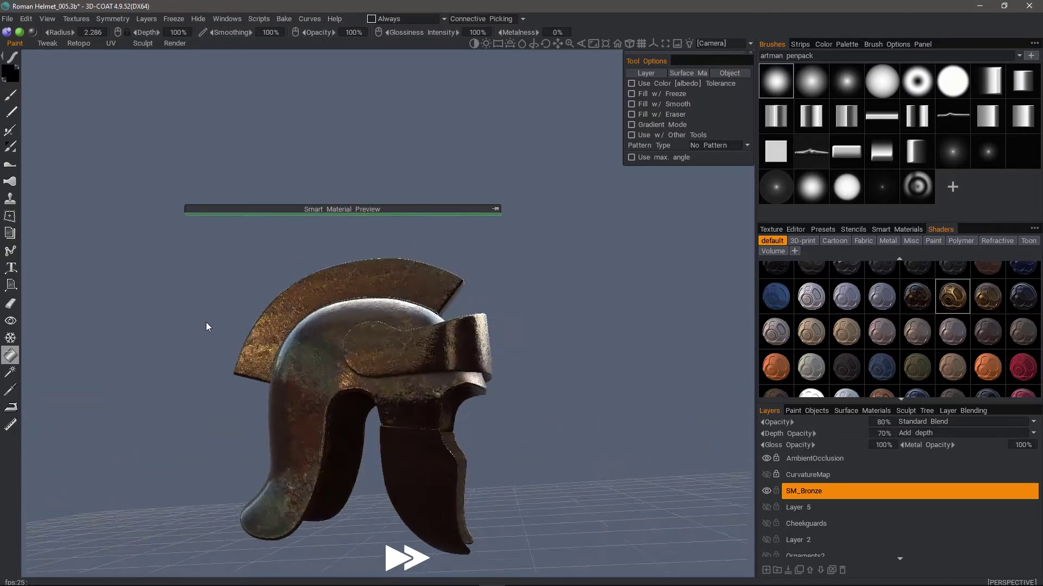
Set the SM_Bronze layer's depth opacity to 50%
left_click_drag(622, 421, 723, 420)
left_click(884, 435)
left_click(232, 274)
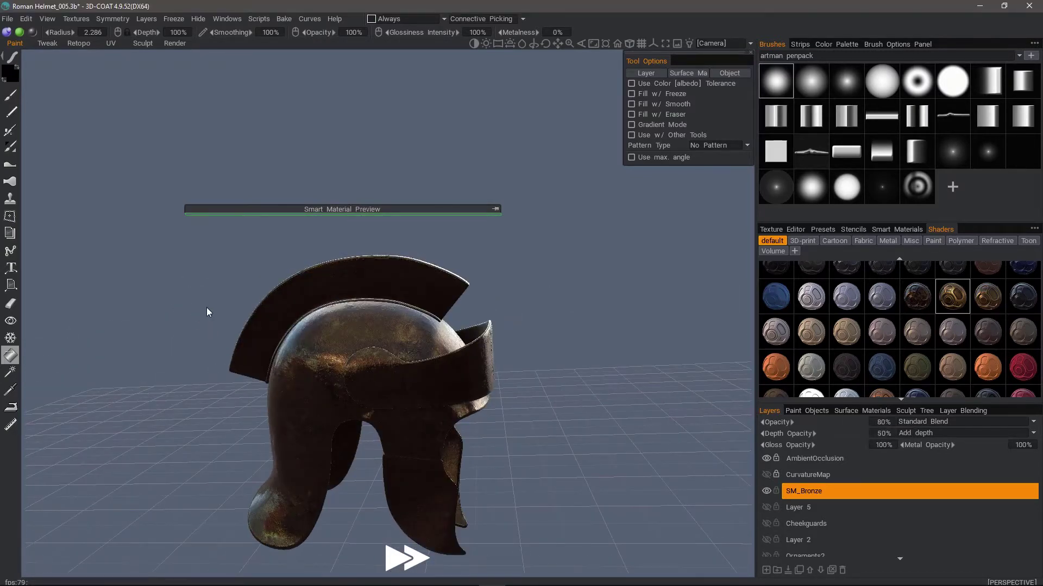
Hide the AmbientOcclusion layer, show Layer 5, Cheekguards and the other ornament layers, and unhide the Fibers_copy1 volume
left_click_drag(207, 312, 224, 320)
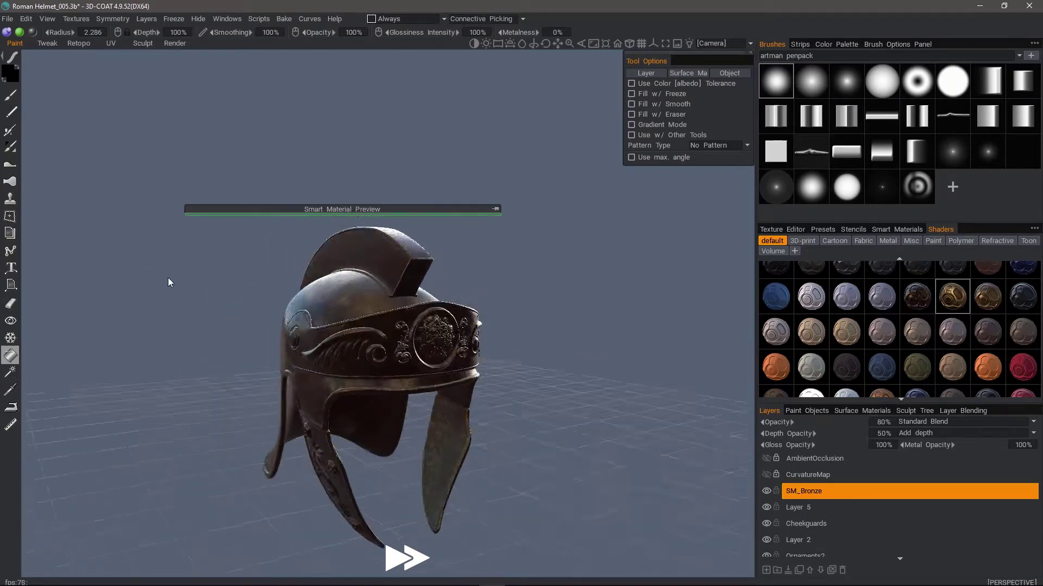
left_click_drag(169, 283, 211, 244)
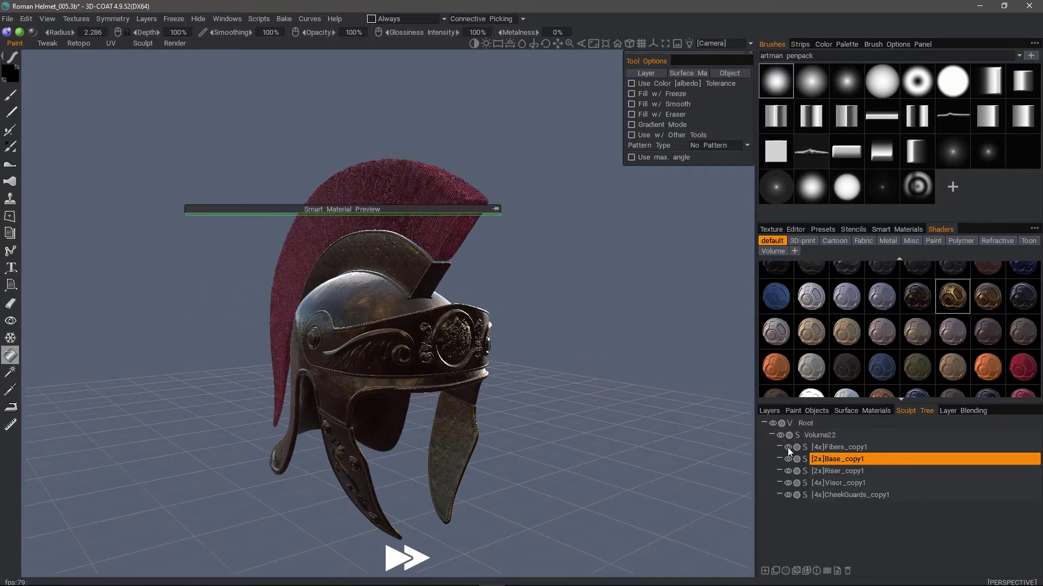
left_click_drag(133, 158, 423, 168)
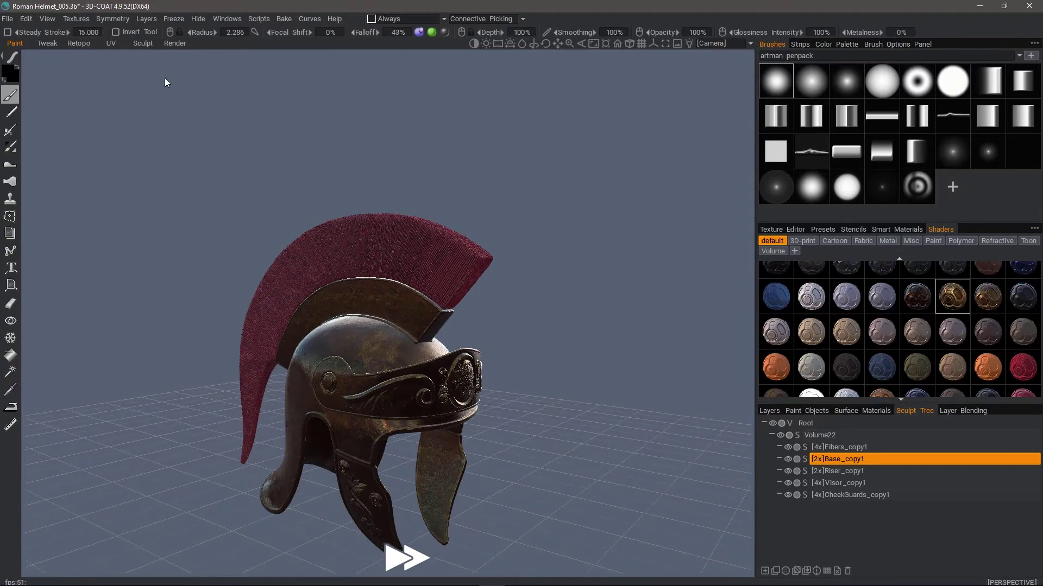
Switch to the Retopo room, activate Mark Seams, and hide the Base_copy1 retopo mesh and the Fibers_copy1 sculpt volume
left_click(79, 43)
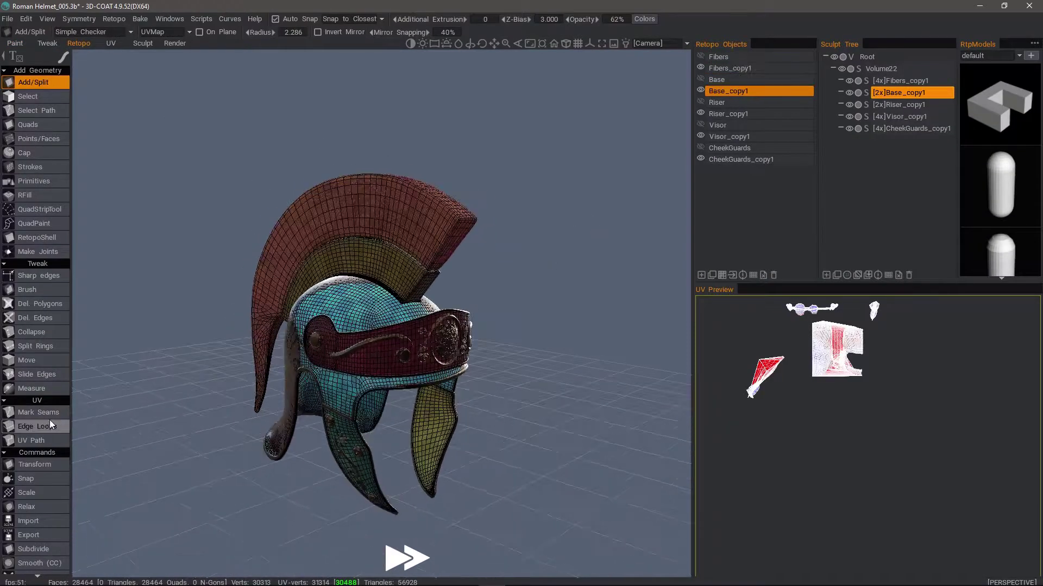
left_click(38, 412)
scroll(49, 413, "down", 3)
mouse_move(216, 414)
left_mouse_down()
mouse_move(614, 201)
mouse_move(678, 150)
mouse_move(576, 163)
mouse_move(647, 157)
left_mouse_up()
left_click(701, 90)
left_click(702, 101)
left_click(701, 90)
left_click(699, 90)
left_click(850, 82)
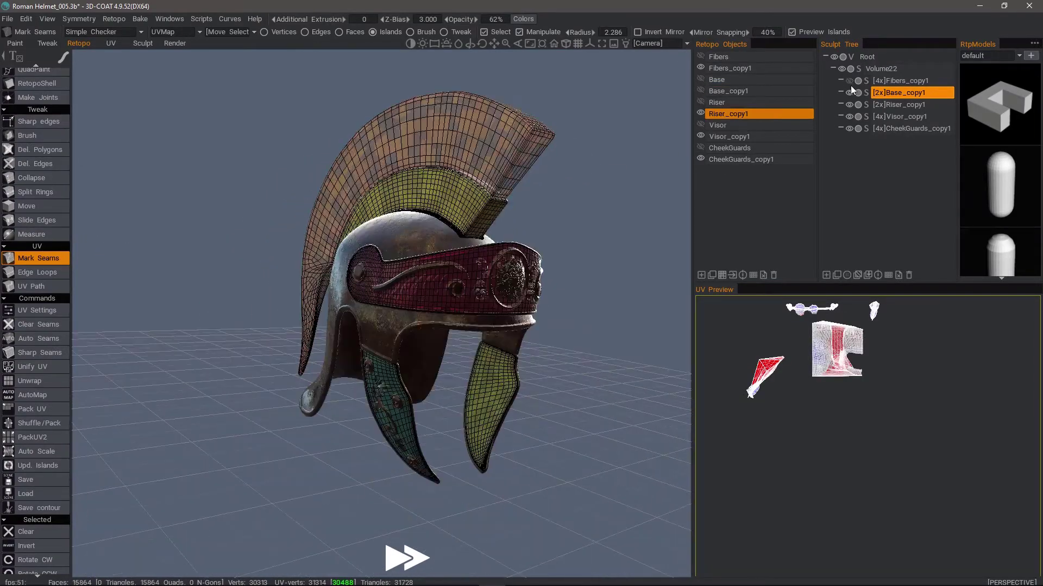
Isolate the riser by hiding the Fibers_copy1, Visor_copy1 and CheekGuards_copy1 retopo meshes and the Base, Visor and CheekGuards sculpt volumes
left_click(701, 68)
left_click(700, 136)
left_click(700, 160)
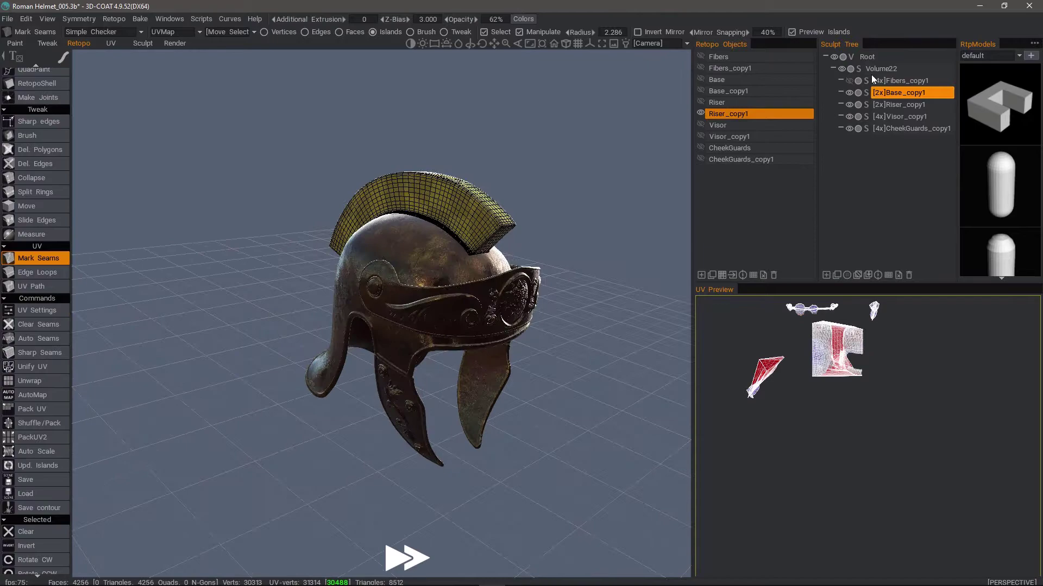
left_click(850, 92)
left_click(849, 117)
left_click(849, 128)
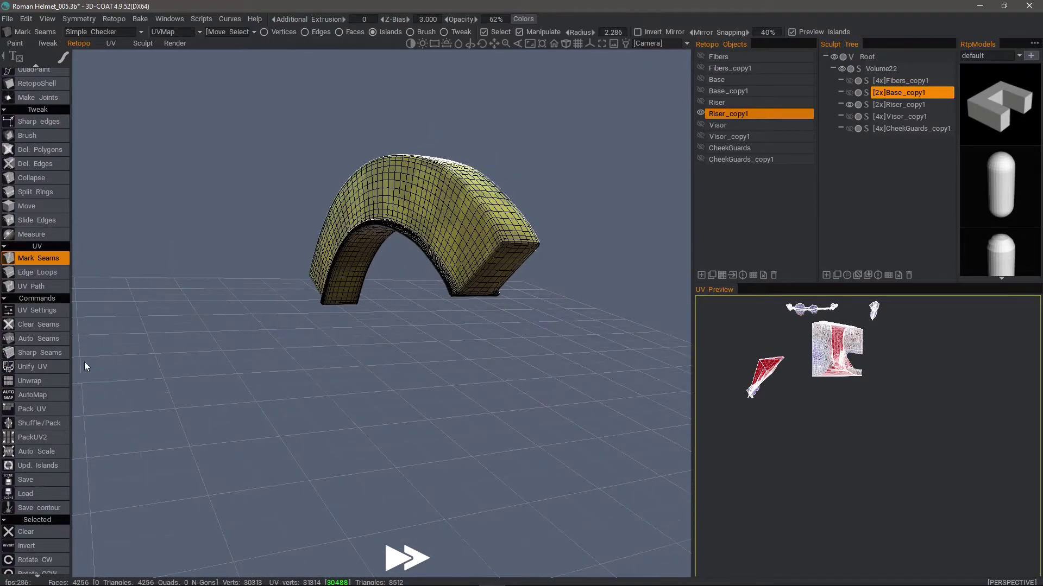
Clear the seams on the riser mesh and mark an edge-loop seam around its front end
left_click(48, 355)
left_click_drag(164, 407, 204, 324)
mouse_move(204, 323)
middle_mouse_down()
mouse_move(623, 351)
mouse_move(379, 322)
mouse_move(451, 383)
mouse_move(363, 398)
mouse_move(328, 344)
mouse_move(369, 356)
middle_mouse_up()
left_click_drag(369, 356, 354, 374)
left_click(57, 325)
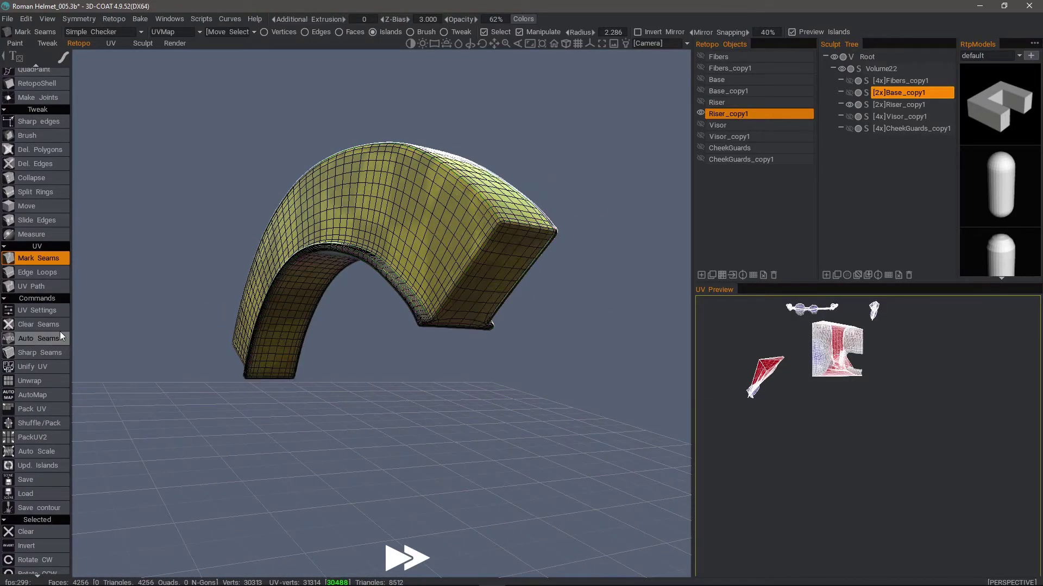
left_click_drag(139, 277, 222, 256)
left_click(37, 272)
left_click(462, 278)
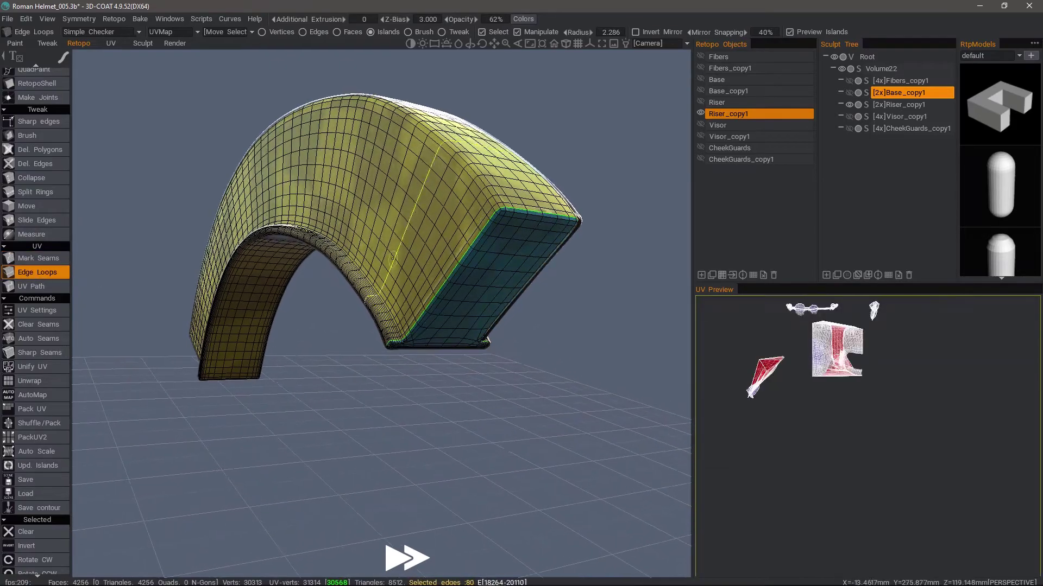
Mark an edge-loop seam around the riser's opposite end
left_click_drag(336, 326, 321, 272)
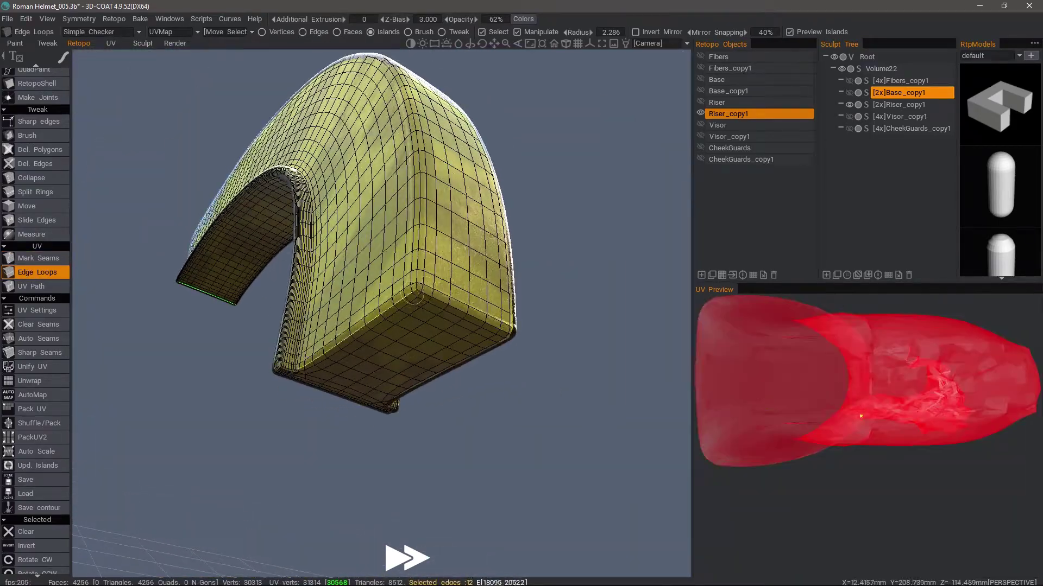
left_click(347, 333)
left_click_drag(187, 309, 274, 277)
scroll(386, 332, "up", 3)
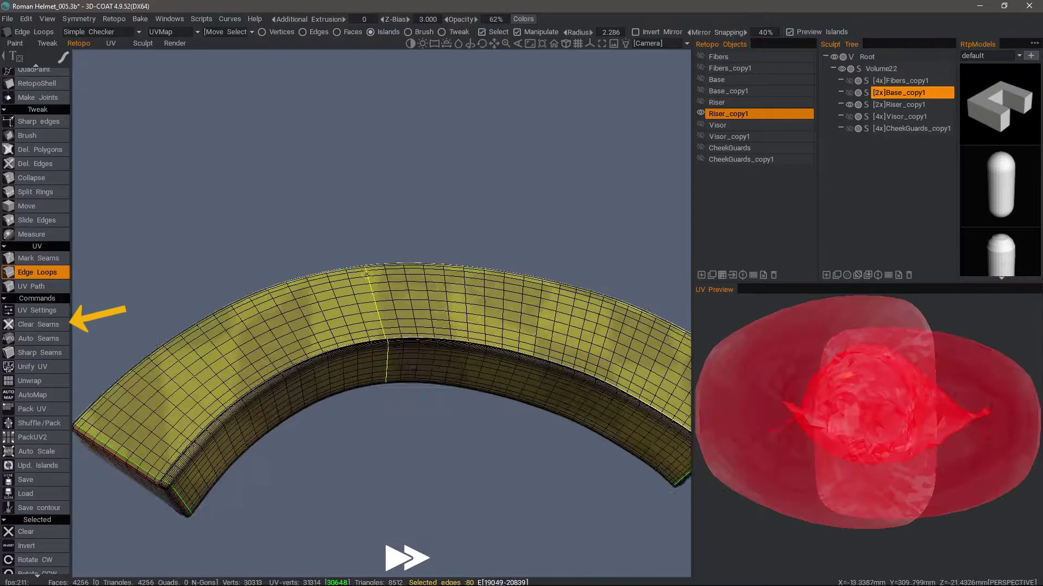
Mark edge-loop seams along both long lower edges of the riser's underside
left_click_drag(326, 413, 212, 309)
left_click_drag(217, 348, 361, 394)
scroll(380, 364, "down", 3)
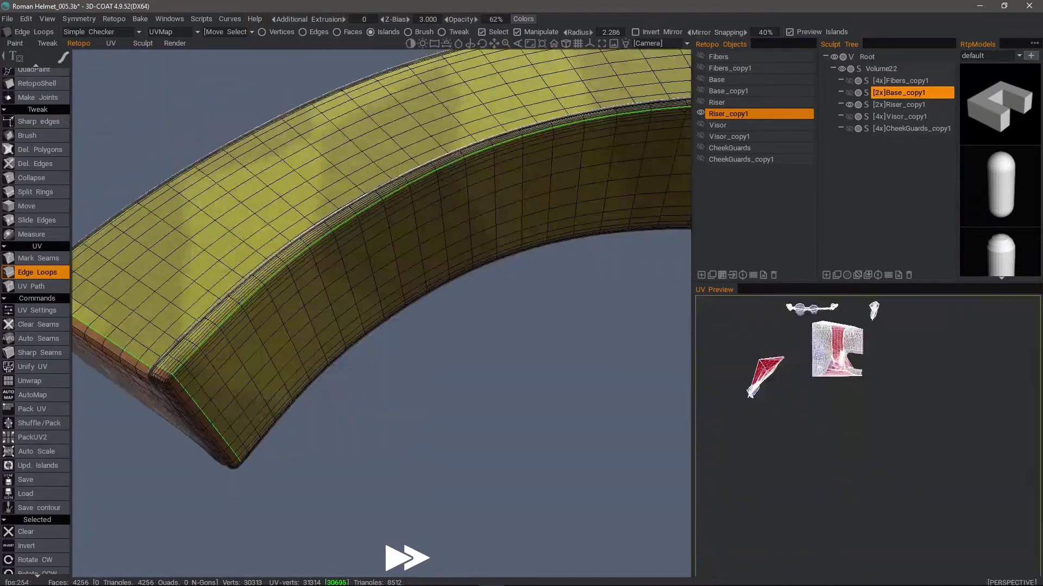
left_click_drag(434, 418, 201, 348)
scroll(328, 331, "up", 4)
scroll(328, 332, "down", 4)
left_click_drag(338, 184, 328, 76)
scroll(375, 264, "up", 4)
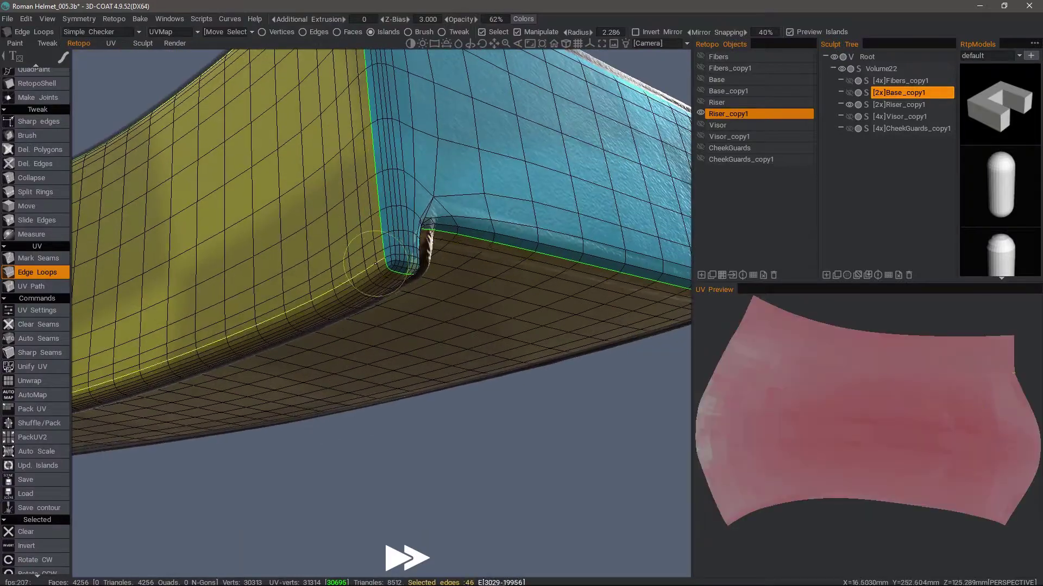
left_click(384, 269)
scroll(384, 269, "down", 4)
left_click_drag(336, 380, 482, 421)
left_click_drag(385, 402, 561, 182)
Hide the Riser_copy1 mesh and volume and show only the Base_copy1 retopo mesh
left_click(700, 113)
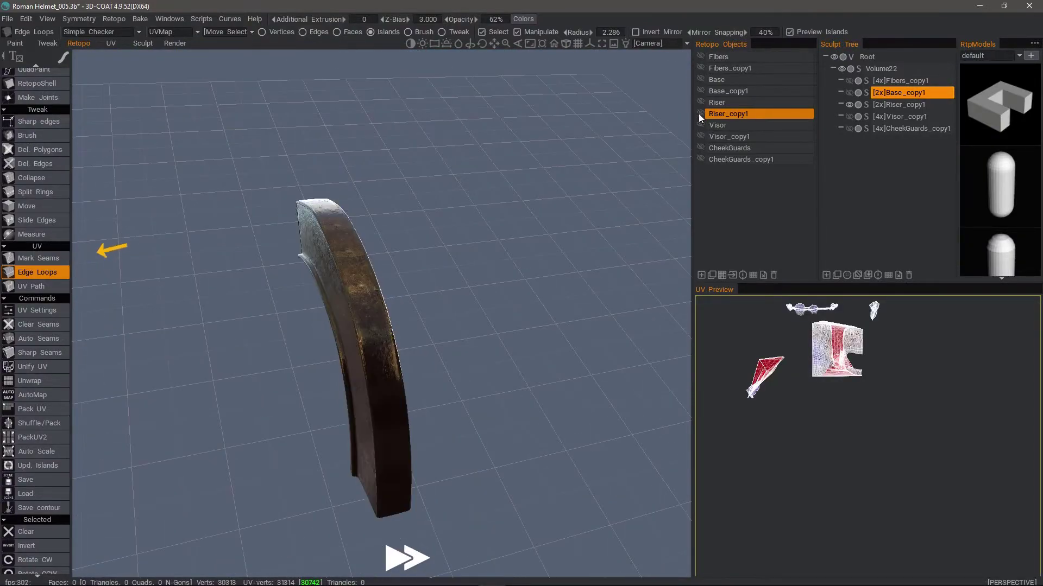
left_click(848, 104)
left_click(848, 92)
left_click(700, 91)
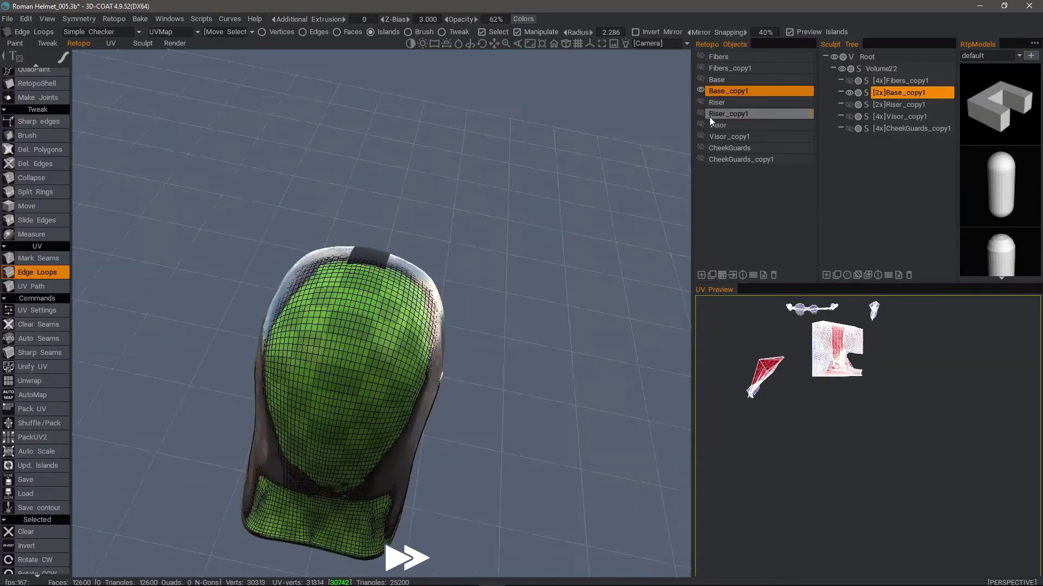
mouse_move(478, 456)
left_mouse_down()
mouse_move(226, 416)
mouse_move(364, 291)
left_mouse_up()
scroll(364, 291, "up", 5)
left_click(849, 92)
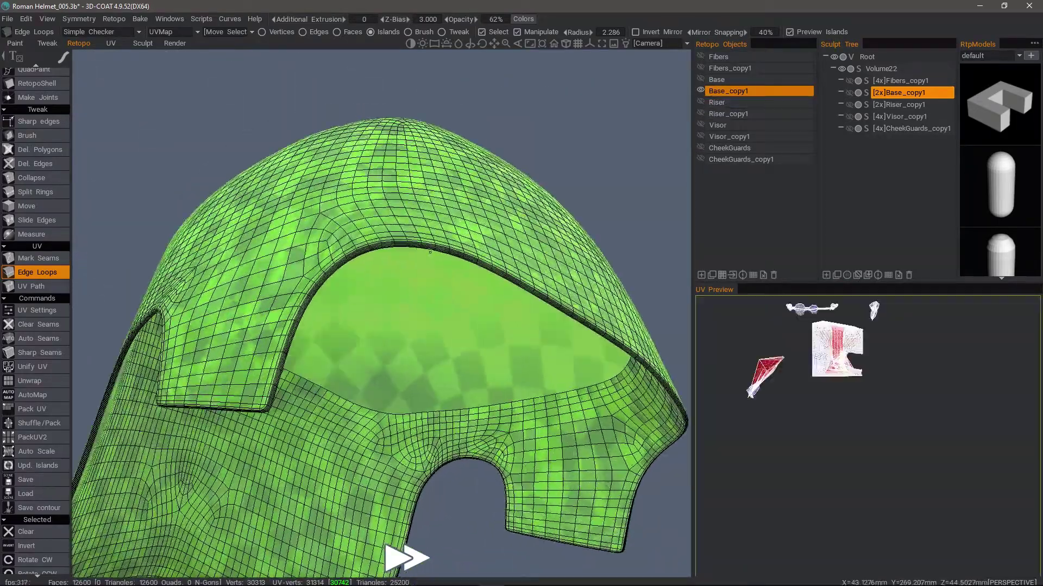
Mark an edge-loop seam around the rim of the helmet base, separating its inner and outer shells
scroll(380, 313, "up", 6)
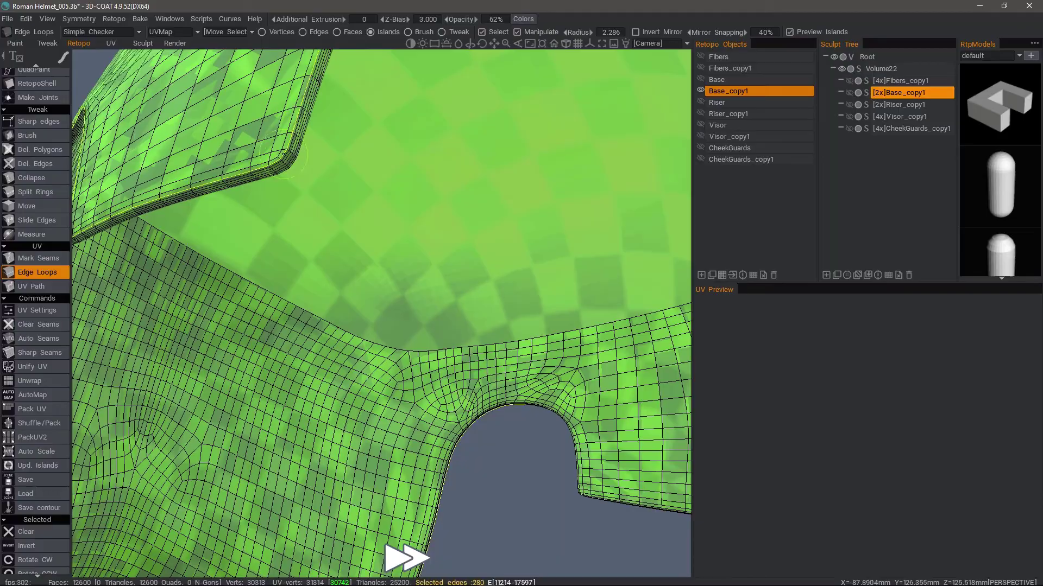
left_click(283, 155)
scroll(326, 261, "down", 5)
left_click_drag(554, 391, 505, 282)
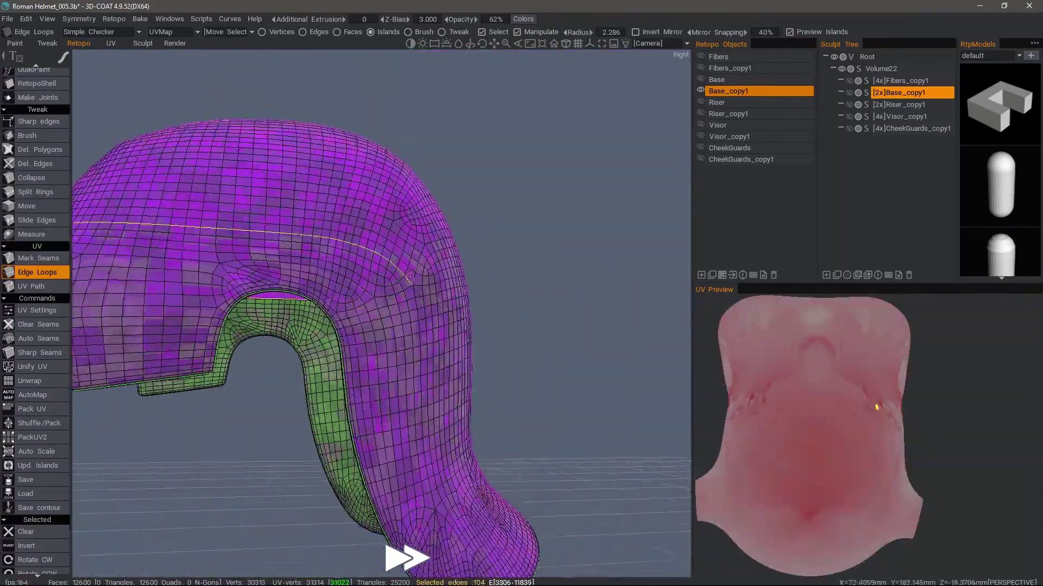
left_click_drag(521, 380, 543, 347)
left_click_drag(489, 375, 589, 380)
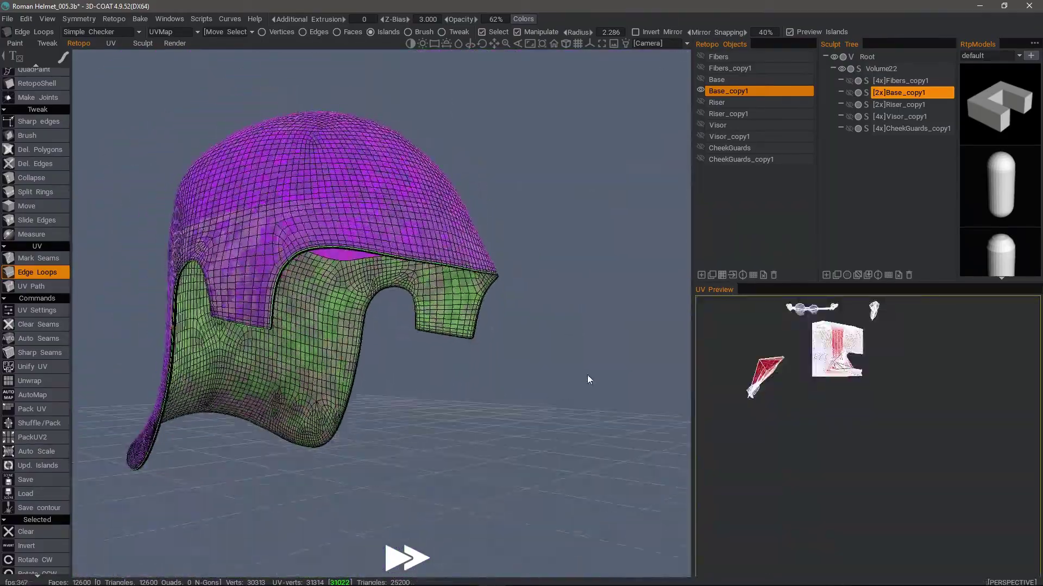
Isolate the Fibers_copy1 retopo mesh and mark an edge-loop seam around the front end of the crest
left_click(701, 90)
left_click(701, 68)
scroll(254, 115, "up", 6)
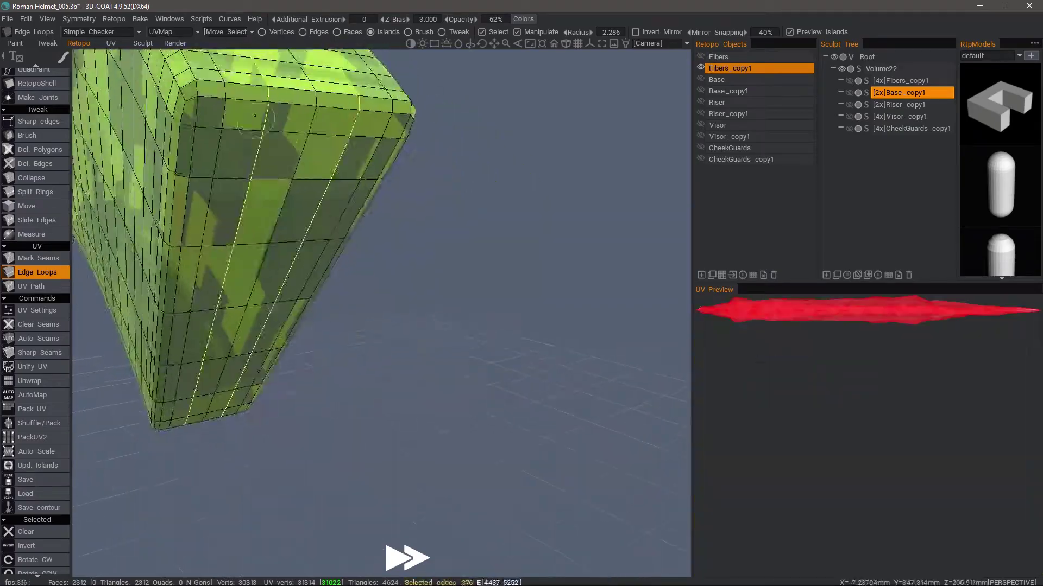
scroll(255, 115, "down", 4)
left_click(326, 157)
left_click_drag(489, 304, 413, 293)
left_click_drag(369, 326, 391, 174)
scroll(333, 146, "up", 4)
scroll(333, 147, "down", 5)
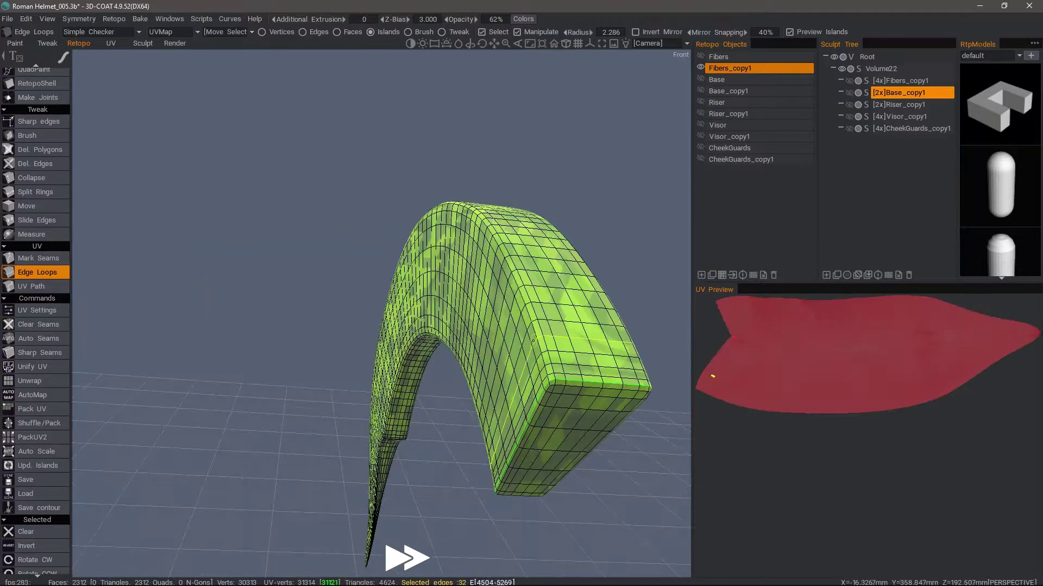
Mark edge-loop seams along both long lower edges of the crest
left_click_drag(326, 179, 261, 244)
scroll(392, 369, "up", 4)
scroll(478, 326, "up", 3)
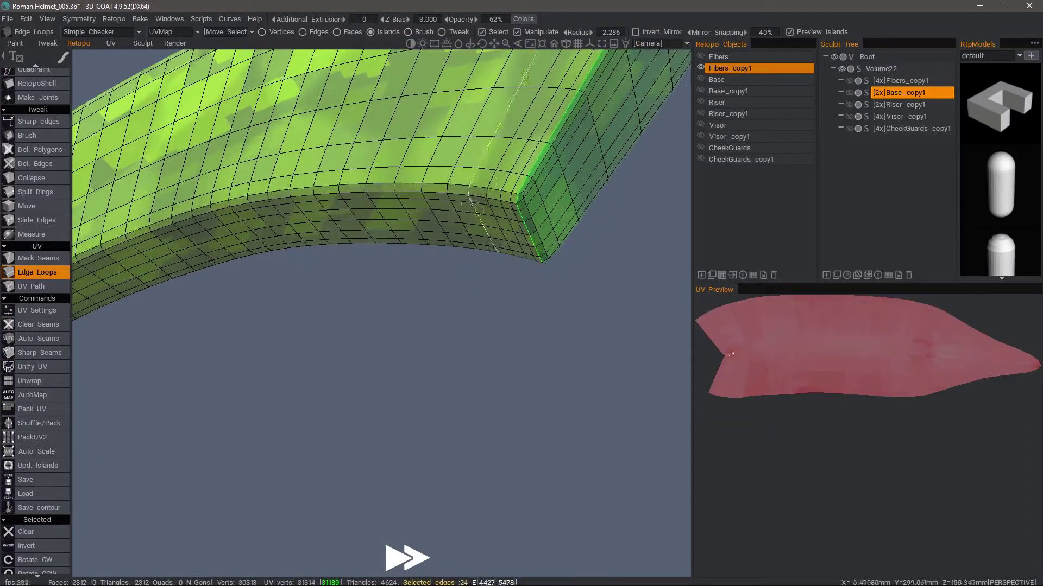
left_click(476, 194)
scroll(477, 194, "down", 3)
left_click_drag(489, 337, 239, 304)
scroll(271, 244, "up", 2)
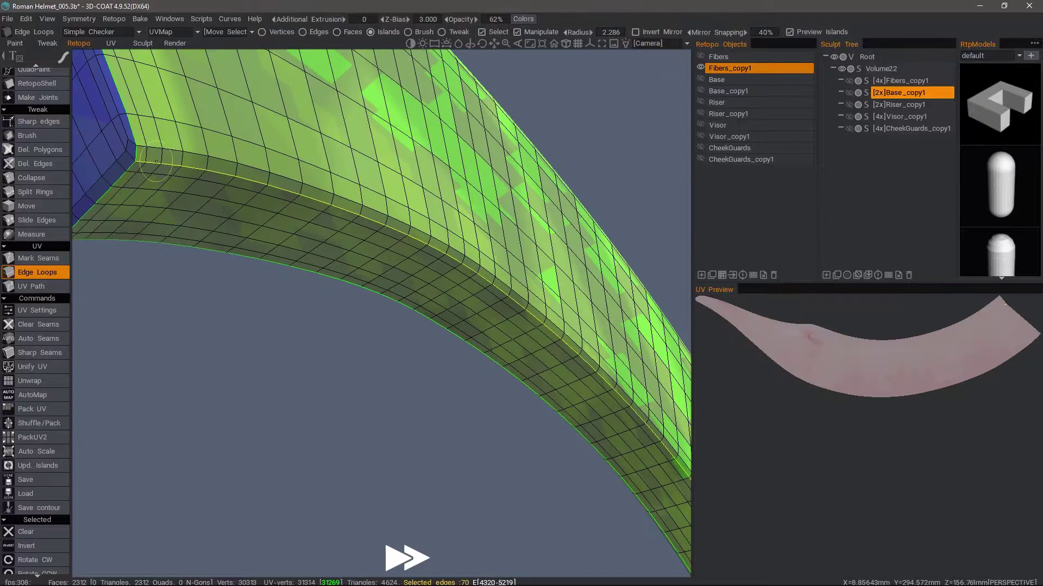
left_click(272, 244)
scroll(424, 226, "down", 4)
scroll(424, 225, "down", 4)
left_click_drag(423, 225, 391, 304)
Isolate the Visor_copy1 retopo mesh and mark an edge-loop seam around the visor's outer rim
left_click(701, 68)
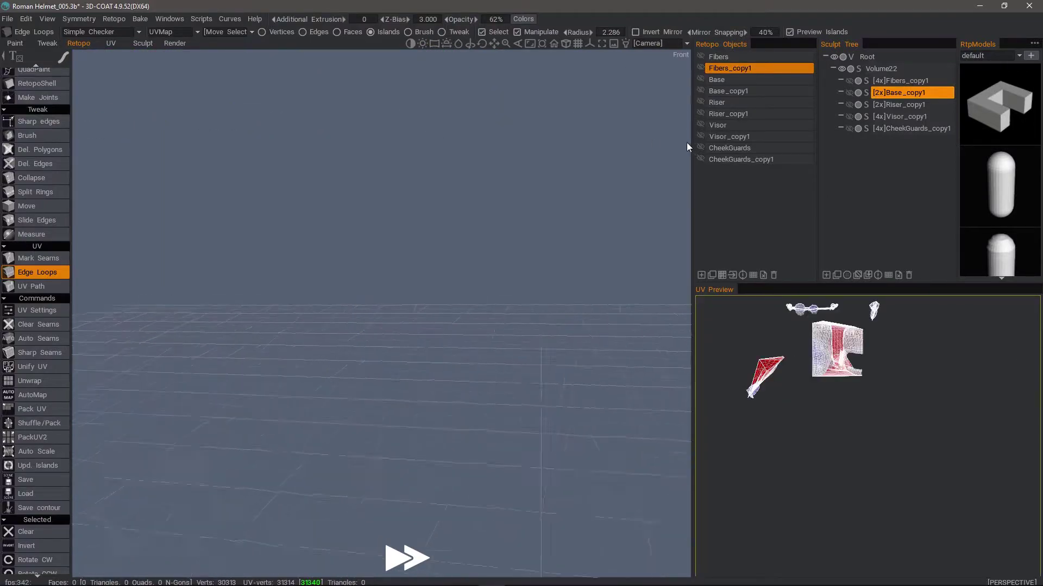
left_click(700, 136)
scroll(302, 283, "up", 3)
left_click_drag(326, 239, 380, 337)
scroll(302, 283, "up", 3)
left_click(362, 401)
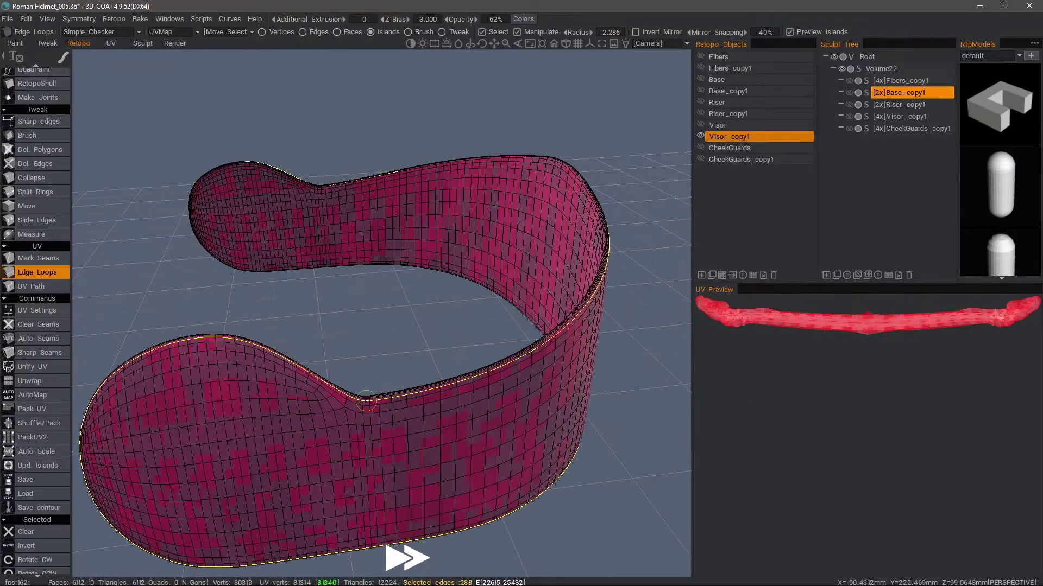
middle_click_drag(372, 308, 406, 434)
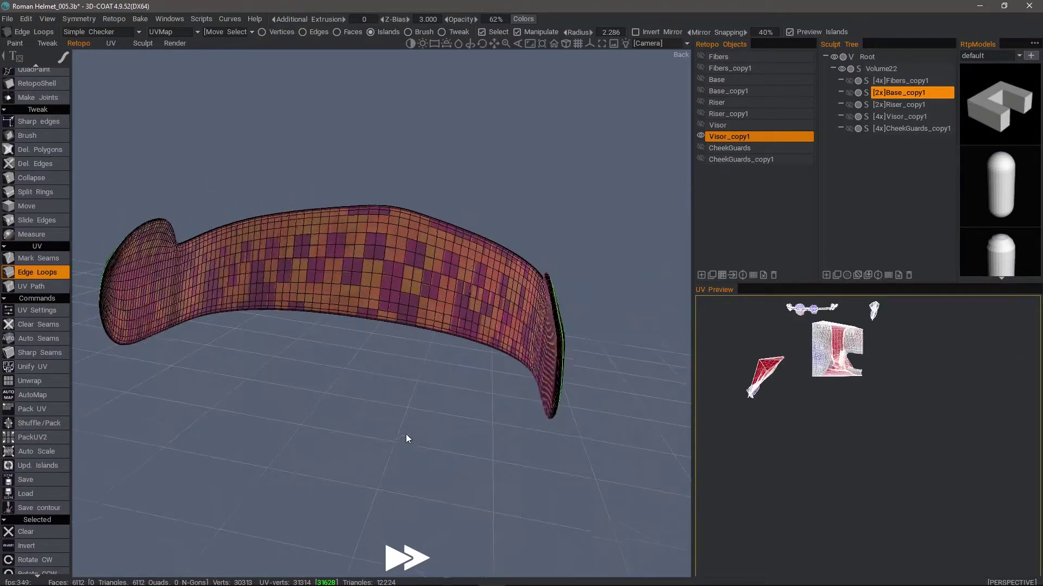
left_click_drag(405, 434, 385, 478)
Isolate the CheekGuards_copy1 retopo mesh and mark an edge-loop seam around the rim of one cheek guard
left_click(701, 136)
left_click(701, 159)
scroll(333, 371, "up", 4)
left_click_drag(333, 372, 93, 293)
left_click(356, 308)
Mark an edge-loop seam around the rim of the other cheek guard
scroll(356, 308, "down", 4)
scroll(296, 275, "up", 3)
scroll(296, 274, "up", 3)
left_click_drag(296, 274, 357, 362, "alt")
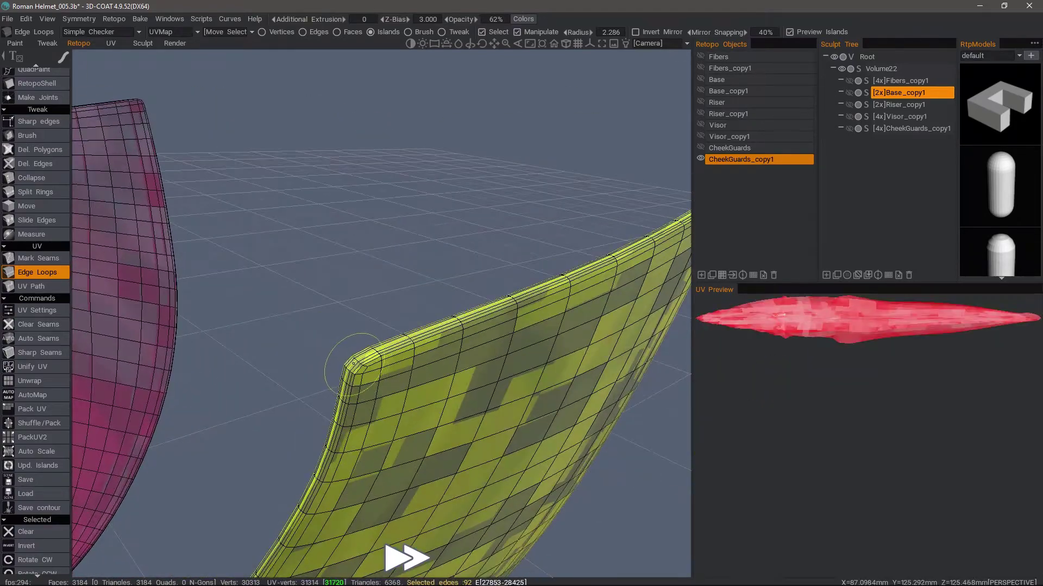
left_click(353, 364)
scroll(354, 364, "down", 5)
left_click_drag(267, 309, 699, 136, "alt")
Show the Visor_copy1, Riser_copy1, Base_copy1 and Fibers_copy1 retopo meshes again, and unwrap and pack the UV islands
left_click(701, 136)
left_click(700, 113)
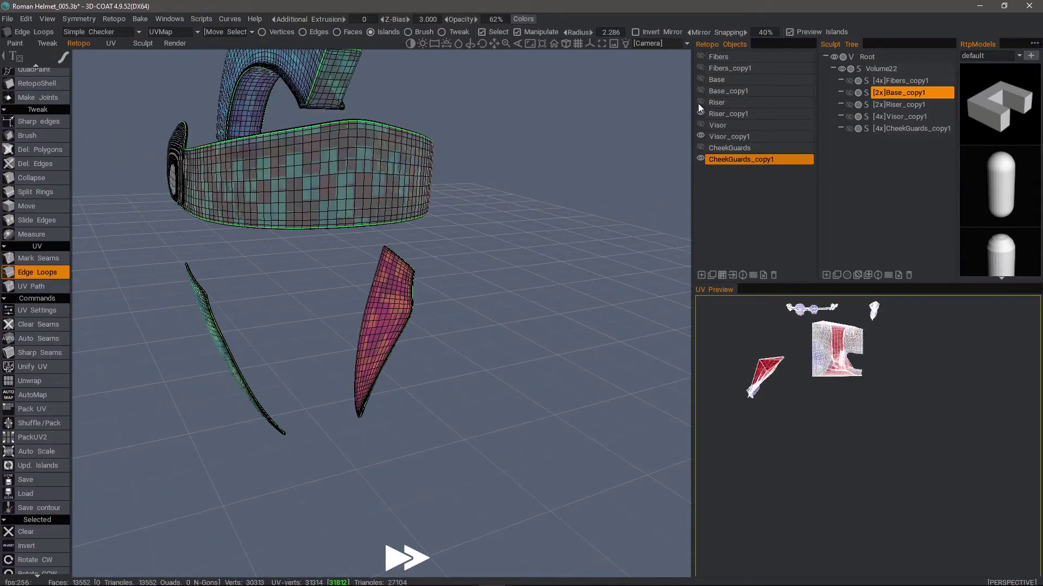
left_click(700, 113)
left_click(700, 90)
left_click(700, 68)
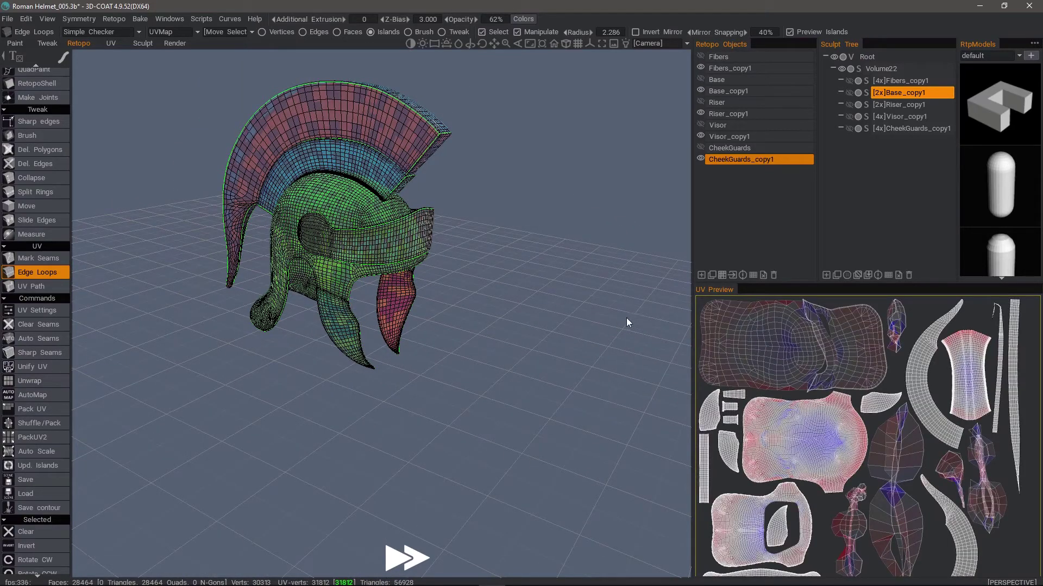
left_click_drag(598, 306, 630, 321, "alt")
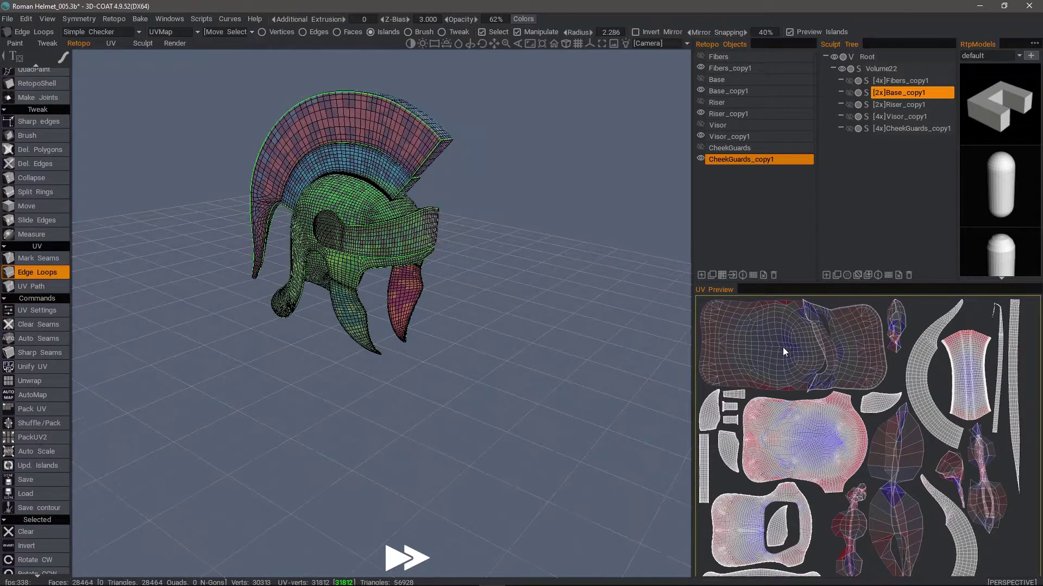
middle_click_drag(608, 309, 728, 444)
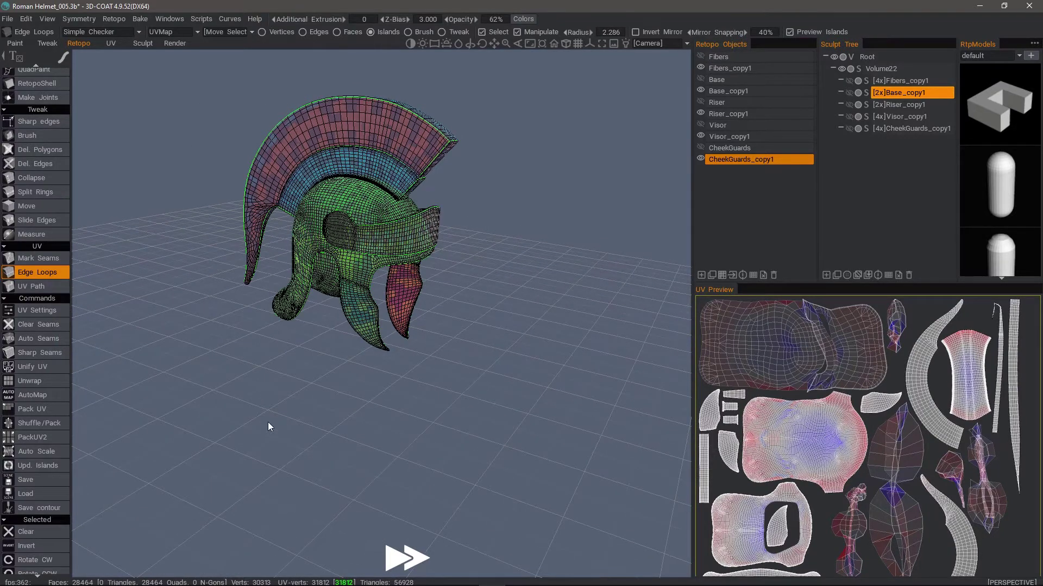
middle_click_drag(268, 422, 739, 173)
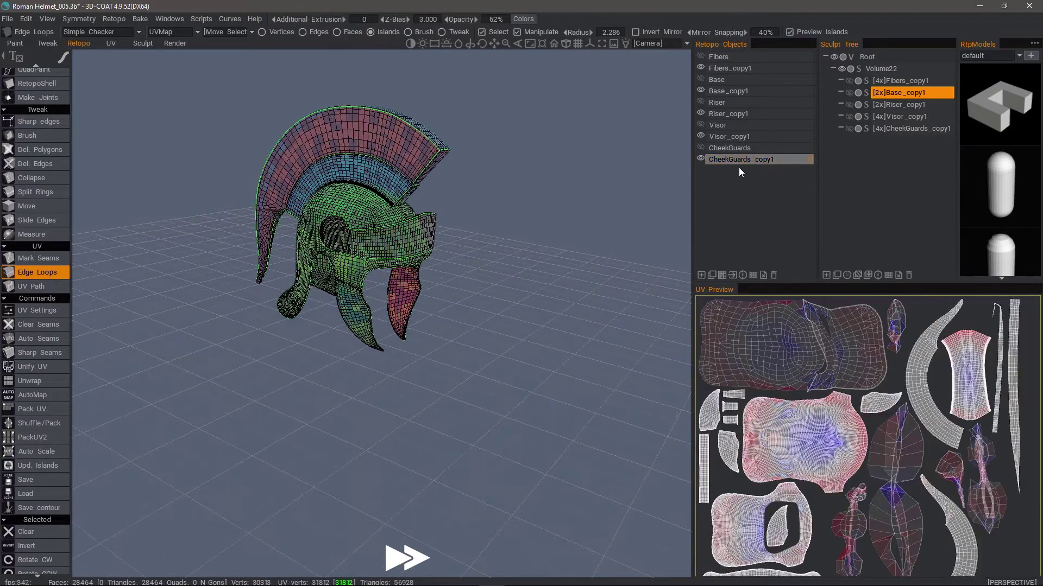
Select all faces of the CheekGuards_copy1, Visor_copy1, Riser_copy1, Base_copy1 and Fibers_copy1 retopo layers together
left_click(718, 275)
left_click(720, 136)
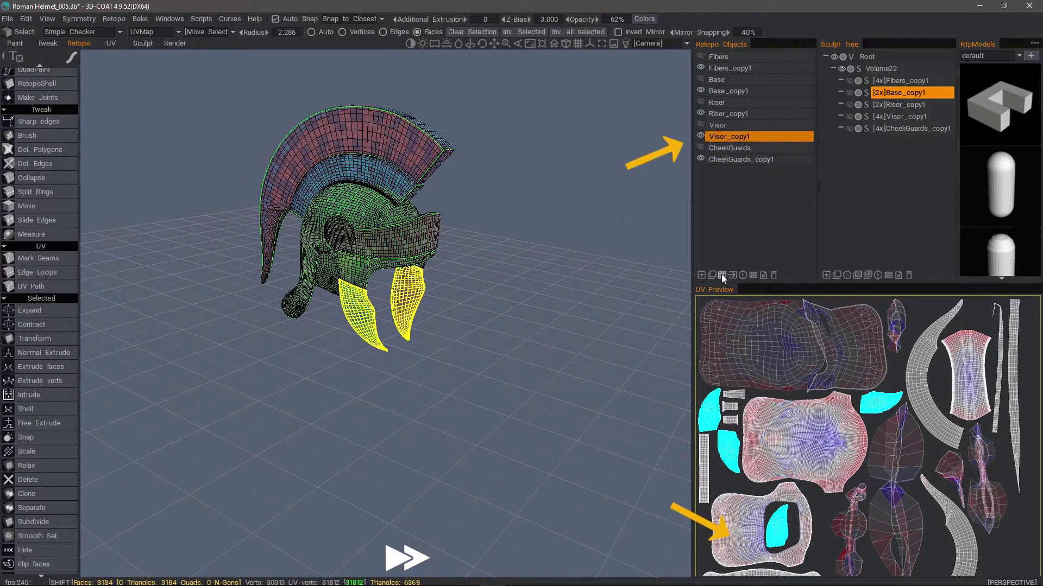
left_click(728, 113)
left_click(728, 90)
left_click(719, 70)
left_click(722, 274)
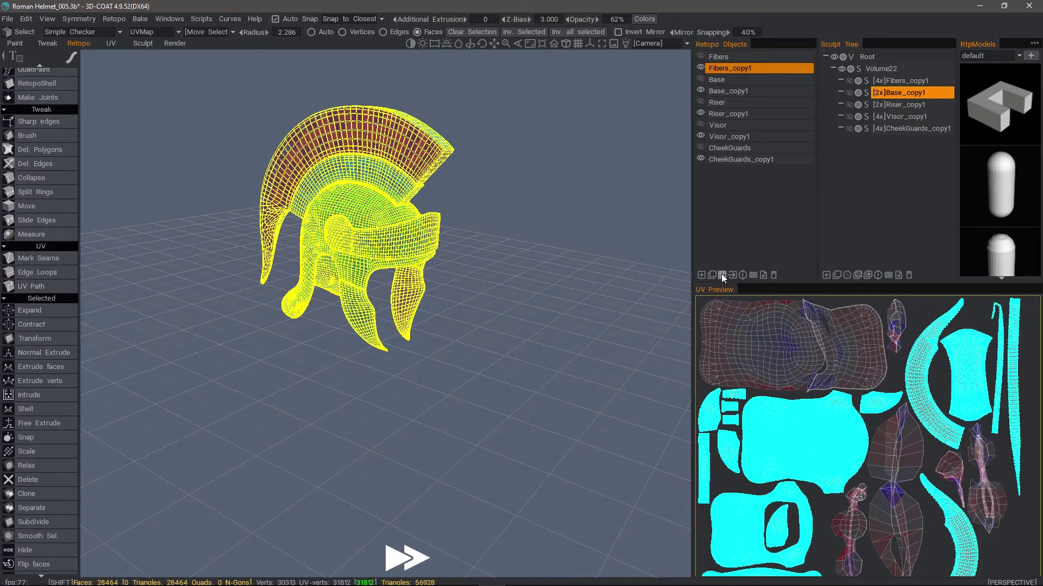
Add a UV set named SubD_Mesh and move the selected faces into it
left_click(161, 33)
left_click(153, 58)
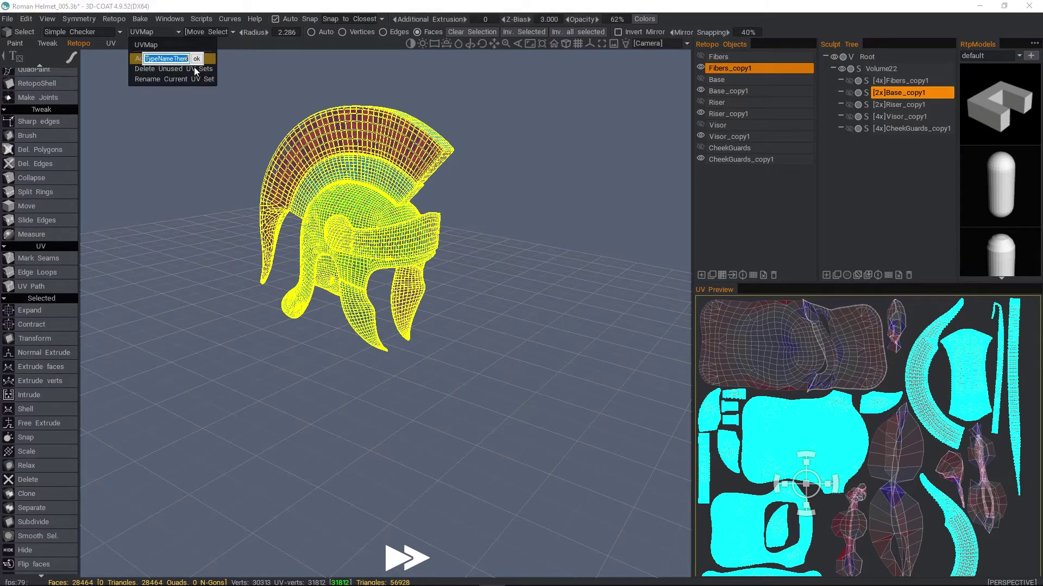
type("SubD")
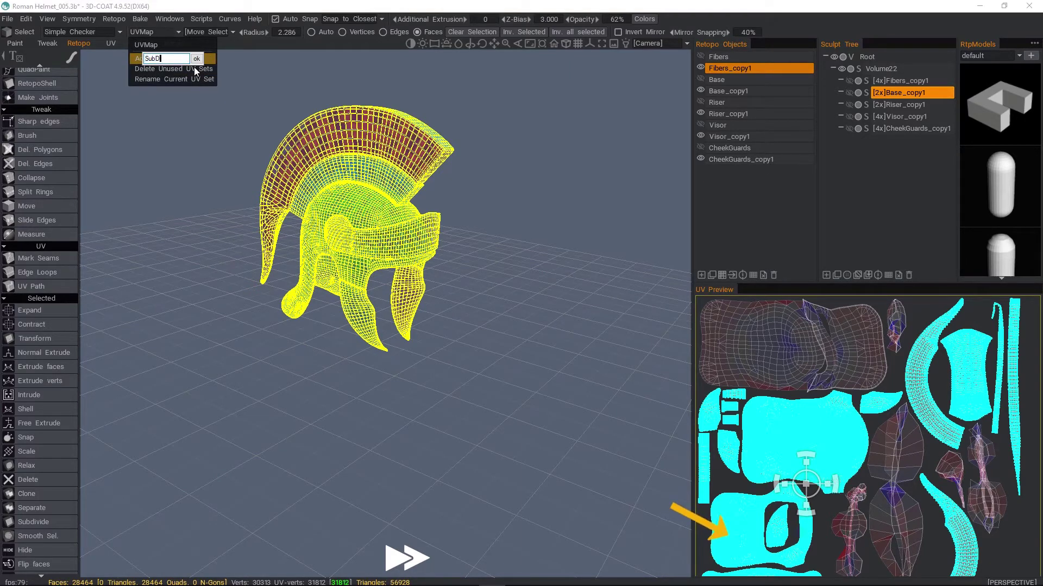
type("_Mesh")
key("Return")
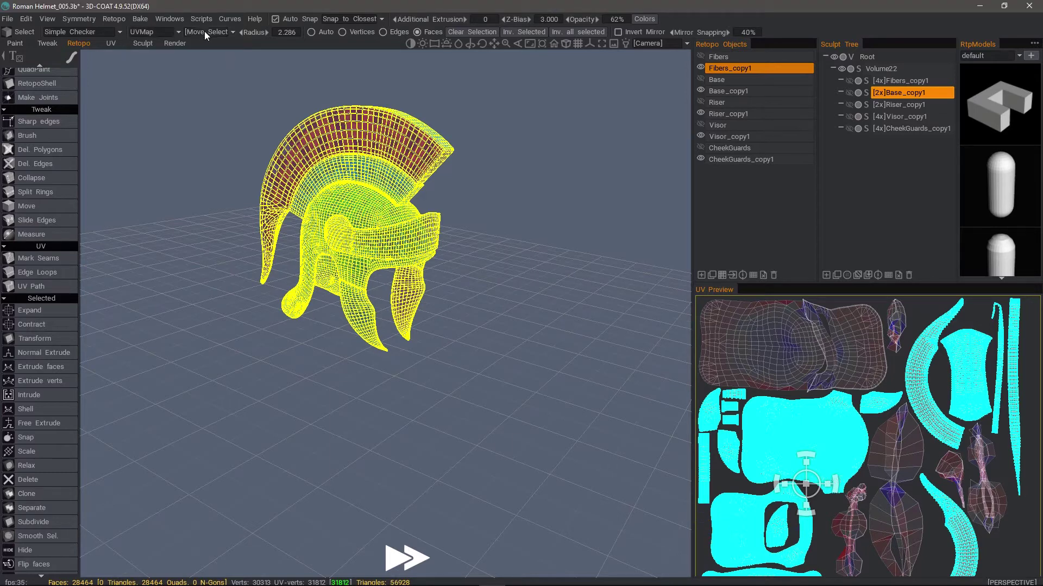
left_click(212, 55)
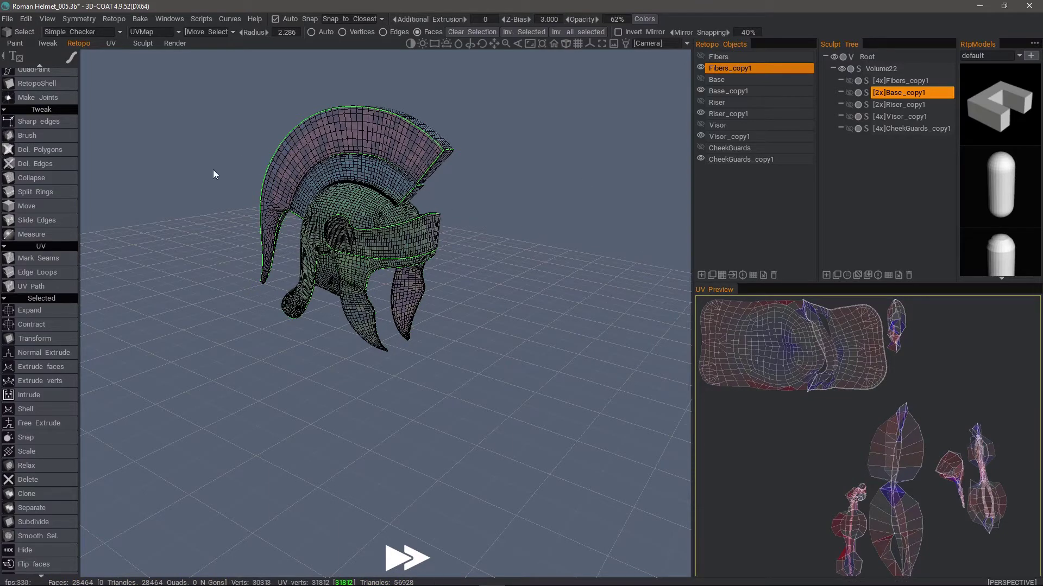
Activate the Mark Seams tool and switch the displayed UV set from UVMap to SubD_Mesh
left_click(38, 259)
left_click_drag(132, 244, 265, 224)
left_click(701, 67)
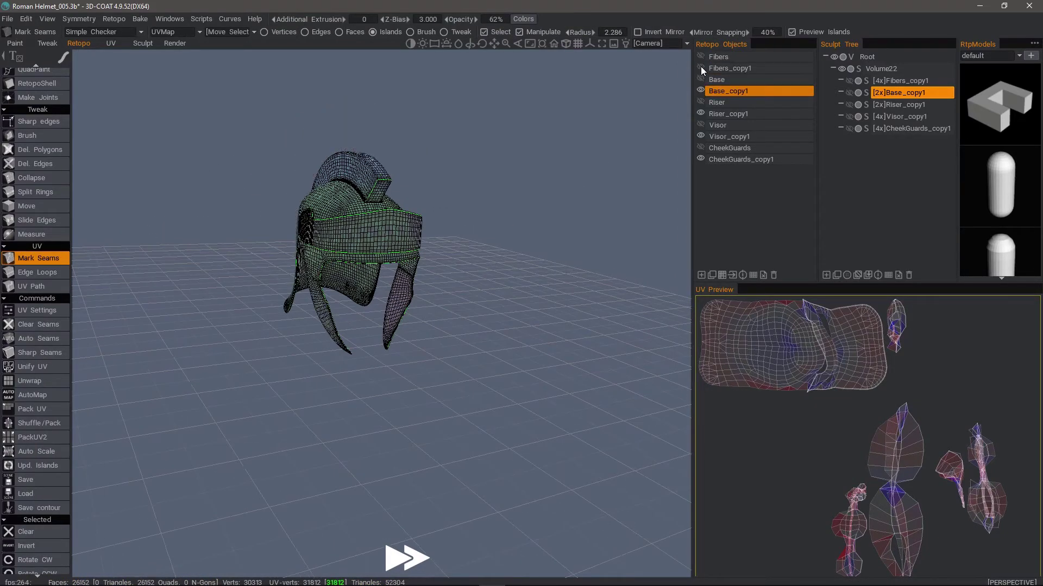
left_click(700, 67)
left_click_drag(608, 106, 543, 162)
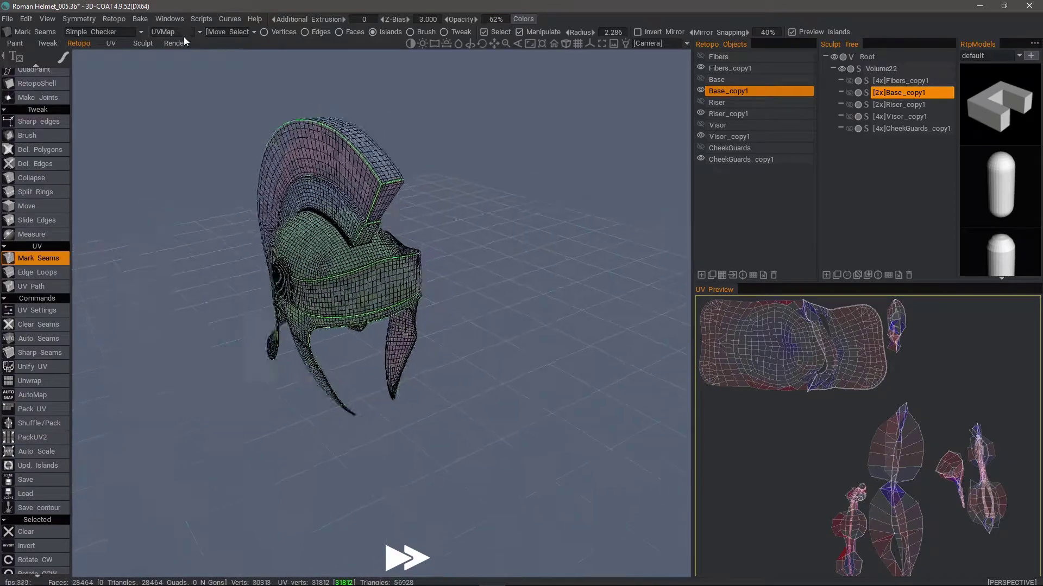
left_click(183, 34)
left_click(177, 54)
Unwrap the narrow strip beneath the rear of the crest with ABF and repack the SubD_Mesh UV islands
left_click_drag(162, 133, 195, 138)
middle_click_drag(854, 503, 862, 473)
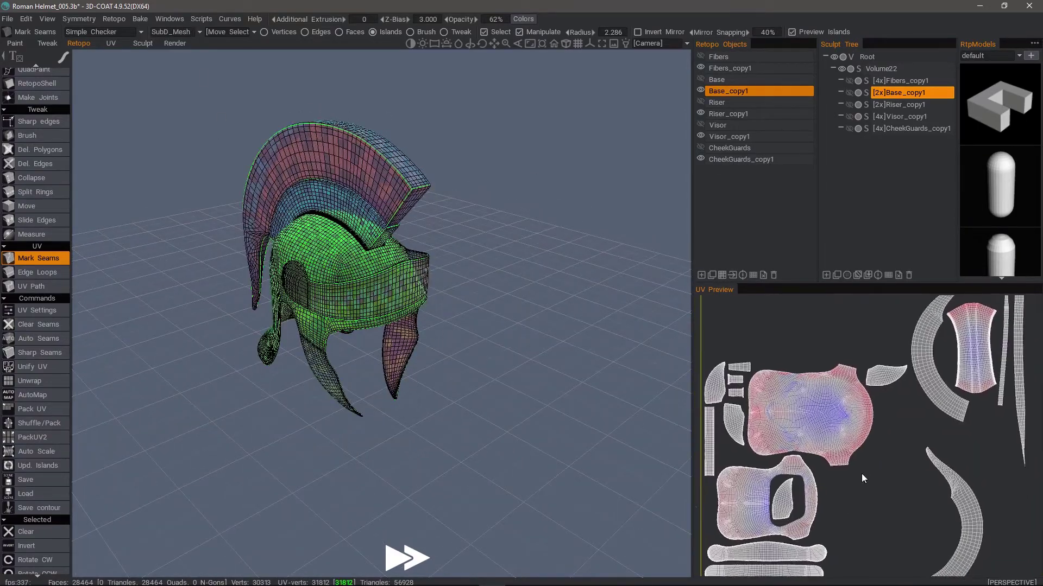
right_click_drag(862, 473, 840, 514)
middle_click_drag(841, 514, 830, 499)
left_click_drag(491, 179, 521, 163)
right_click_drag(521, 163, 548, 228)
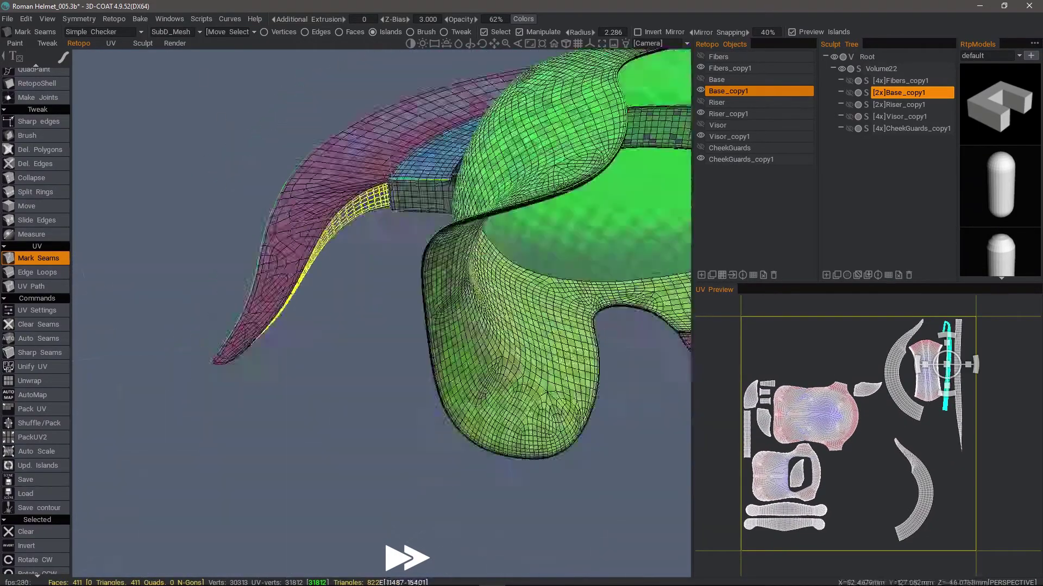
left_click_drag(413, 380, 348, 321)
scroll(36, 492, "down", 4)
left_click(31, 454)
left_click(32, 219)
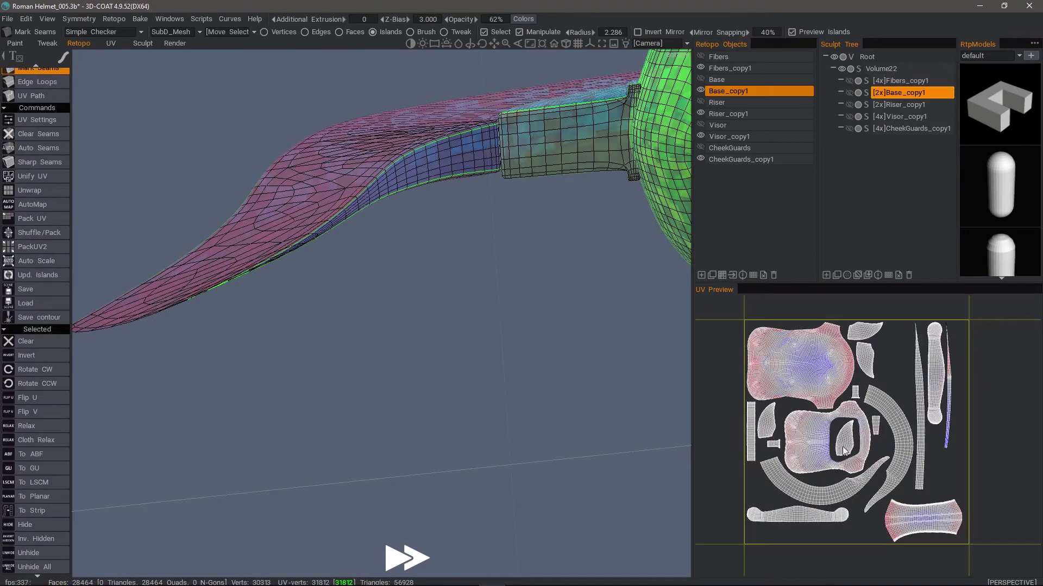
Move the cheek guard islands into free space in the UV layout and reposition the narrow crest strip island
left_click(893, 350)
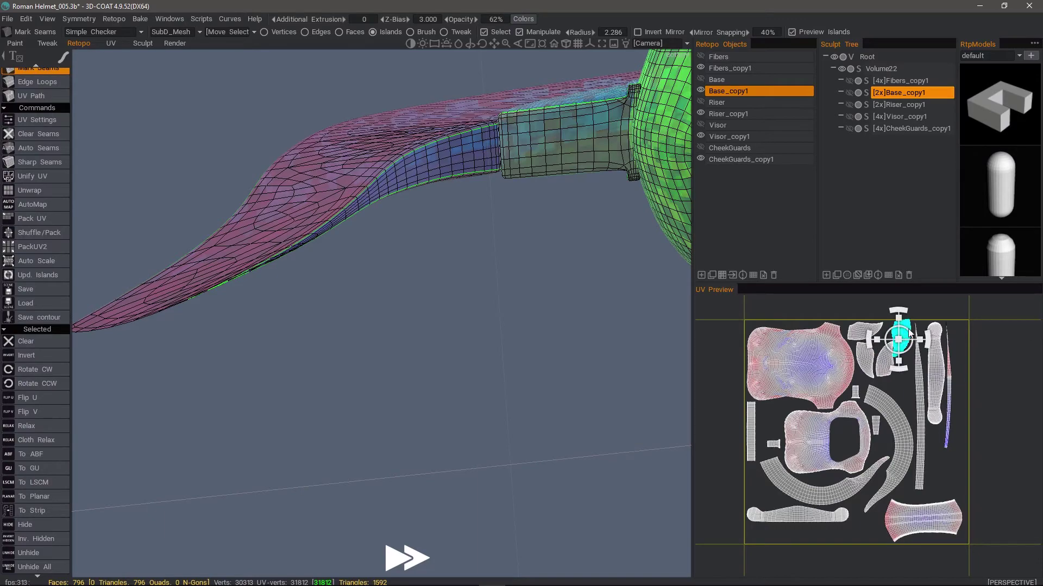
left_click(951, 394)
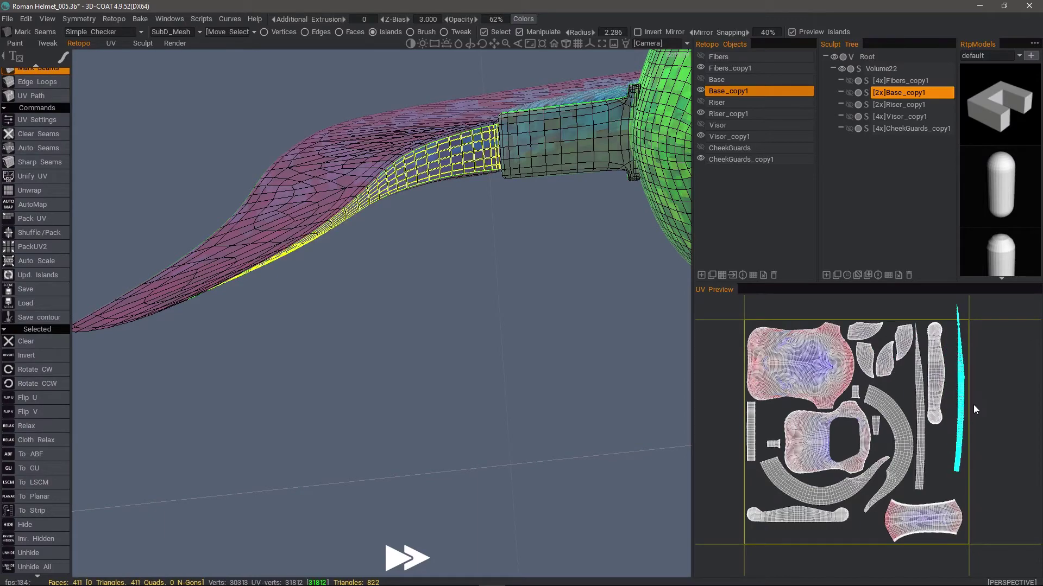
left_click_drag(974, 408, 969, 419)
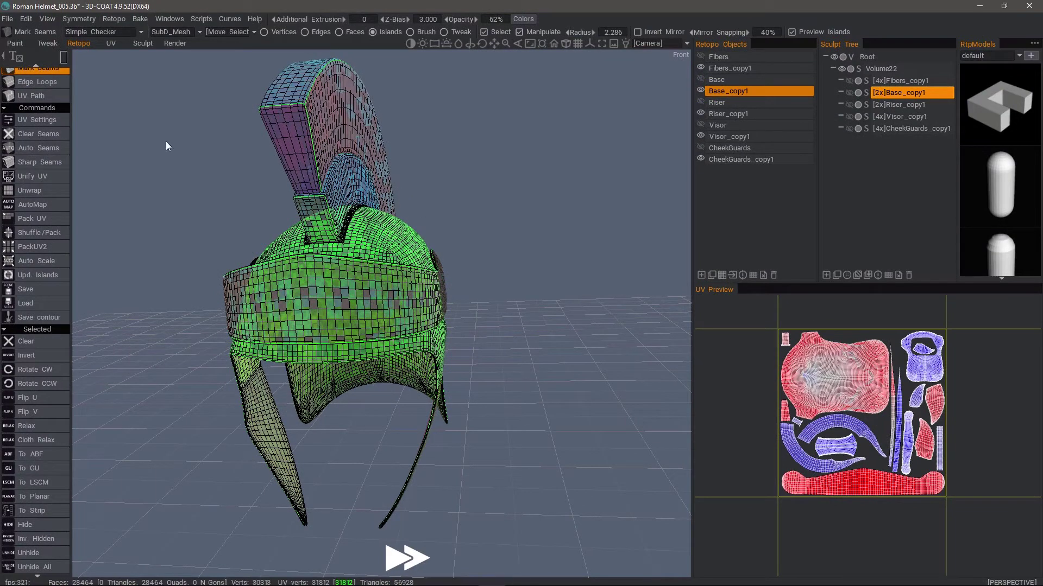
Show the sculpt volumes Fibers_copy1, Base_copy1, Riser_copy1, Visor_copy1 and CheekGuards_copy1
left_click(85, 69)
left_click_drag(95, 204, 231, 209)
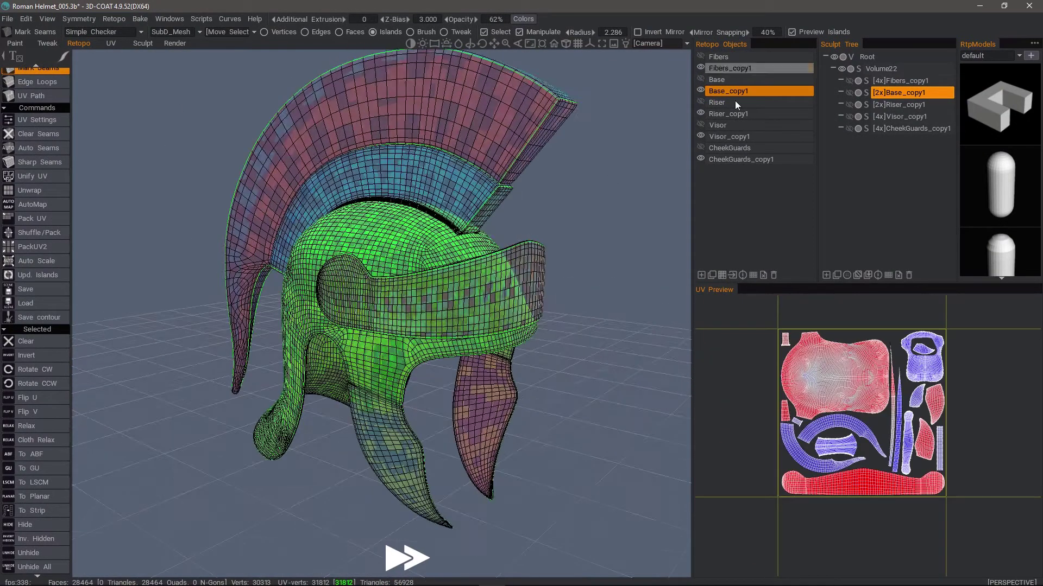
left_click(848, 80)
left_click(849, 93)
left_click(850, 105)
left_click(849, 117)
left_click(850, 130)
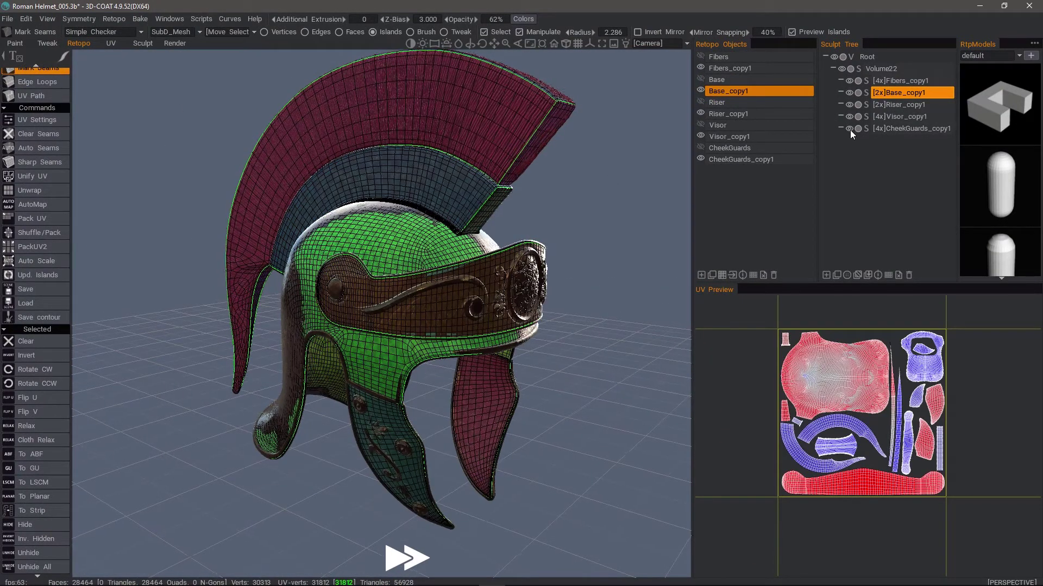
Select the Visor_copy1 retopo mesh and set the Brush tool to Snap to Outer with an additional extrusion of 2.5
mouse_move(567, 255)
left_mouse_down()
mouse_move(856, 81)
mouse_move(500, 271)
mouse_move(570, 152)
mouse_move(429, 174)
left_mouse_up()
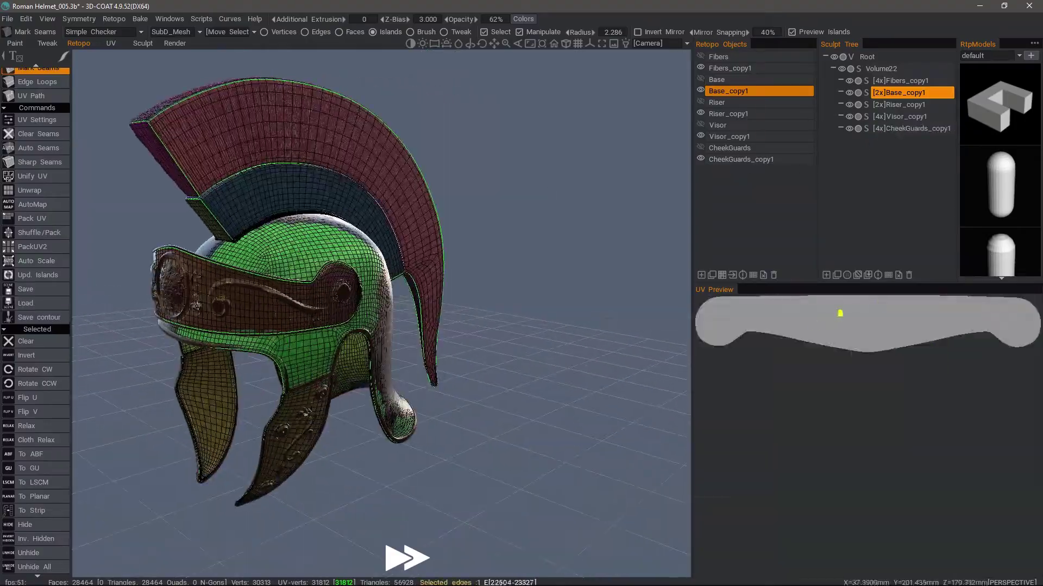
left_click_drag(136, 267, 247, 276)
left_click_drag(641, 304, 565, 380)
left_click_drag(564, 119, 683, 93)
left_click(722, 137)
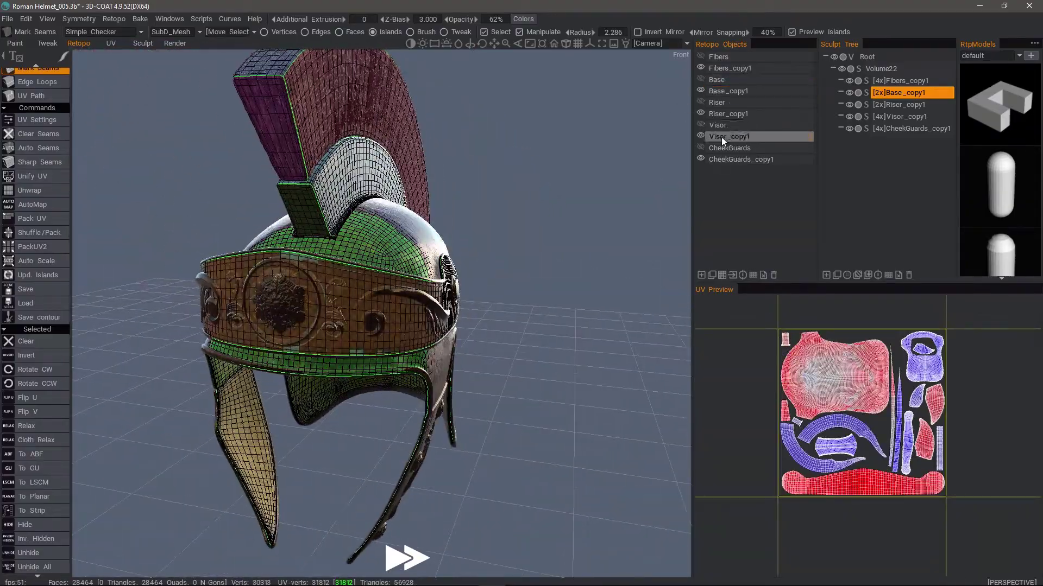
left_click_drag(239, 304, 413, 293)
scroll(30, 161, "up", 5)
left_click(44, 290)
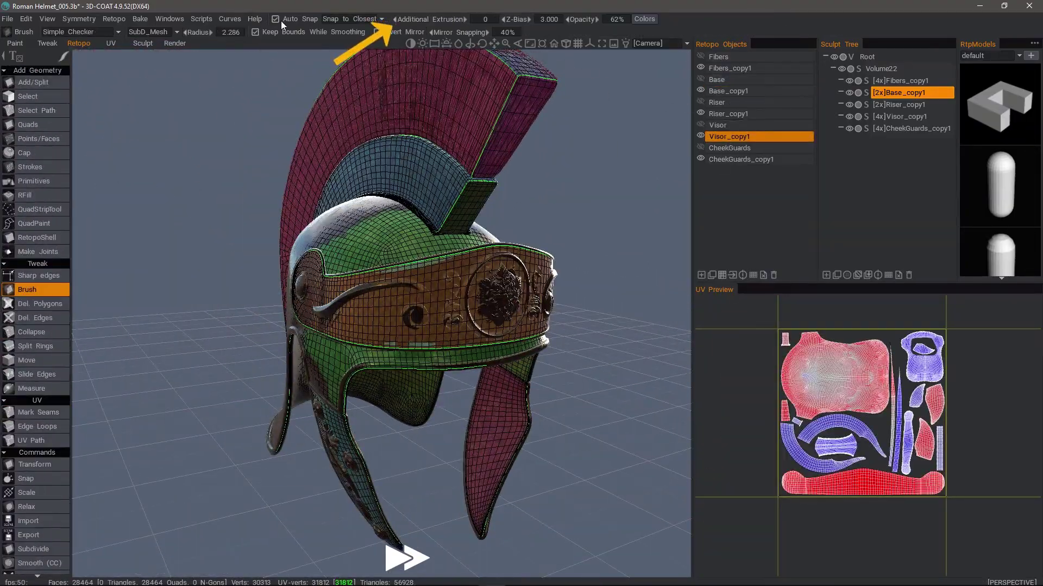
left_click_drag(402, 94, 382, 93)
left_click_drag(440, 22, 465, 23)
left_click_drag(337, 131, 173, 112)
Correspond the retopo objects with the sculpt objects for baking
left_click(140, 19)
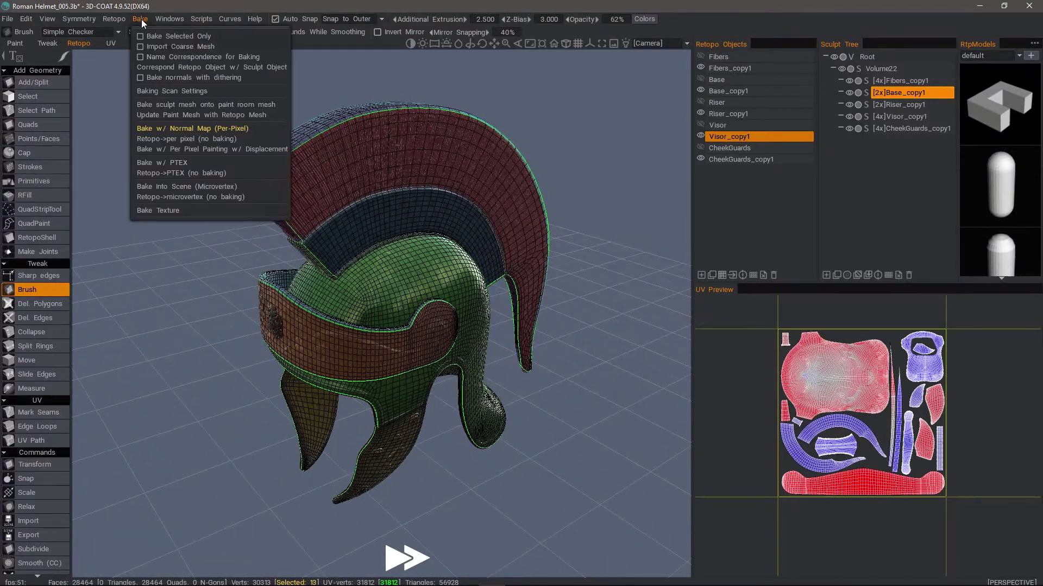
left_click_drag(234, 162, 179, 133)
left_click_drag(539, 228, 326, 374)
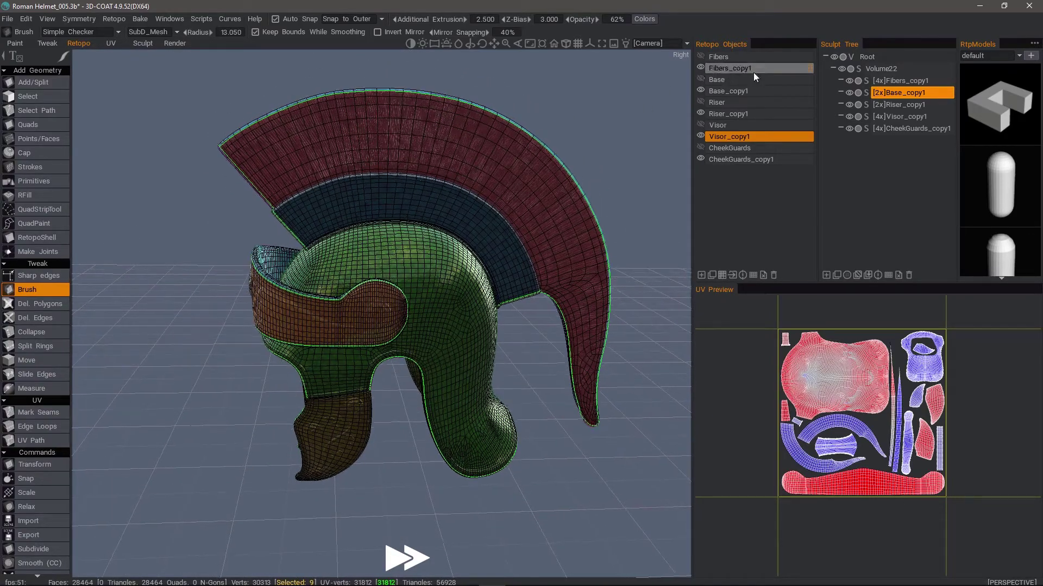
left_click(139, 18)
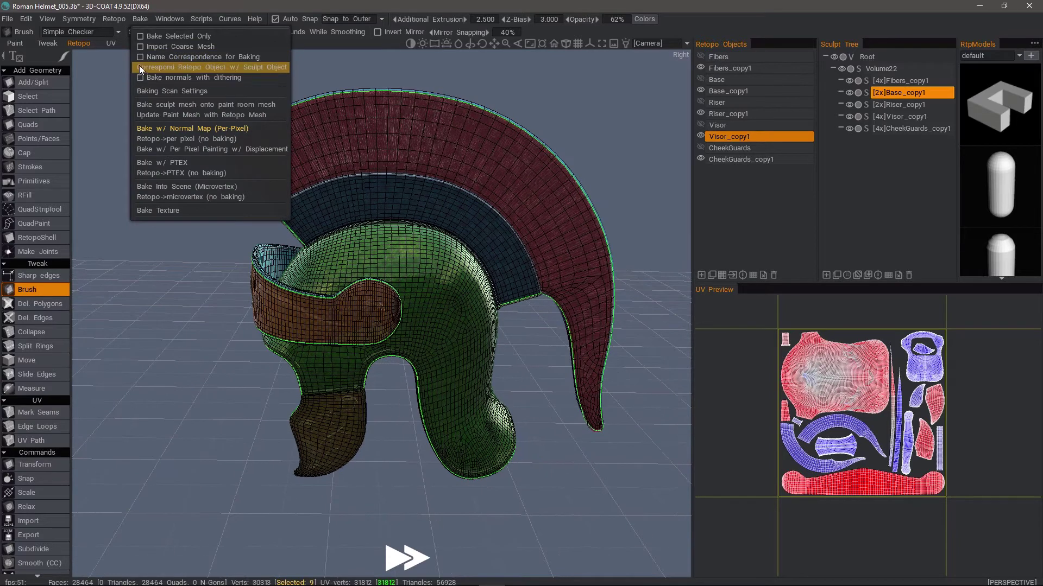
left_click(186, 67)
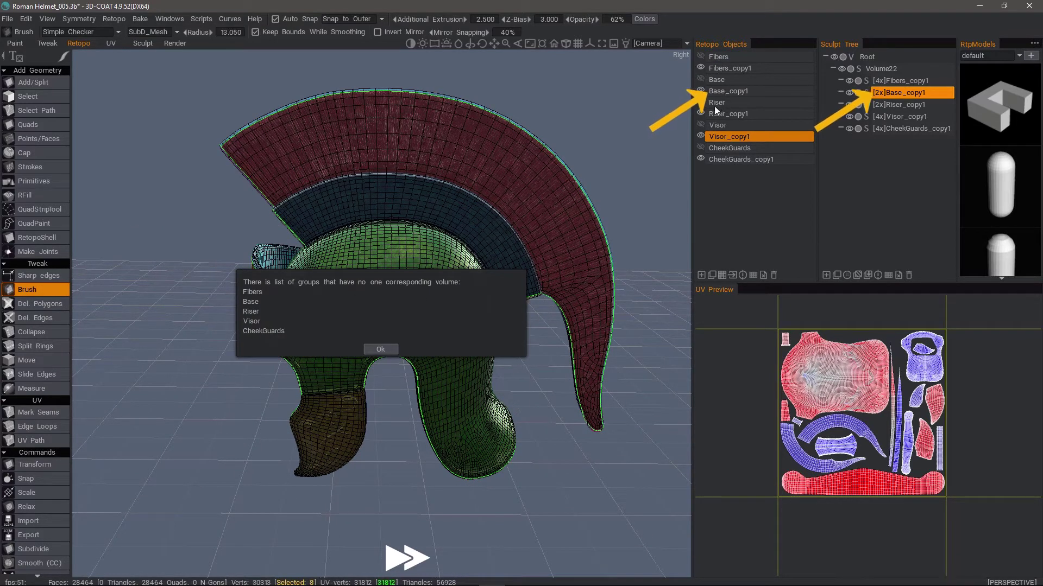
left_click(383, 349)
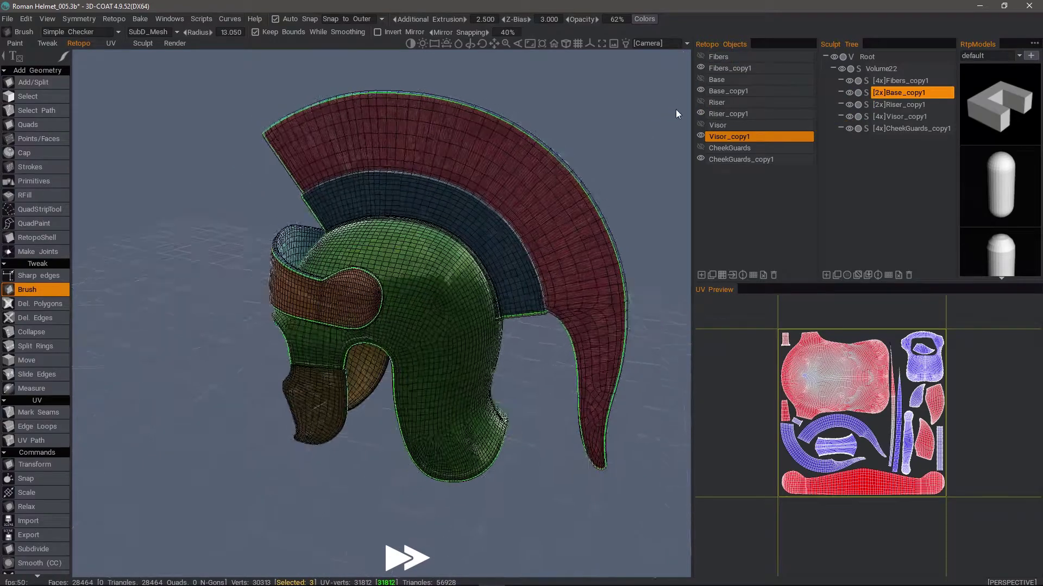
Create a new retopo model library folder named Roman Helmet
left_click_drag(680, 75, 1015, 57)
left_click(1030, 55)
type("Roman Helmet")
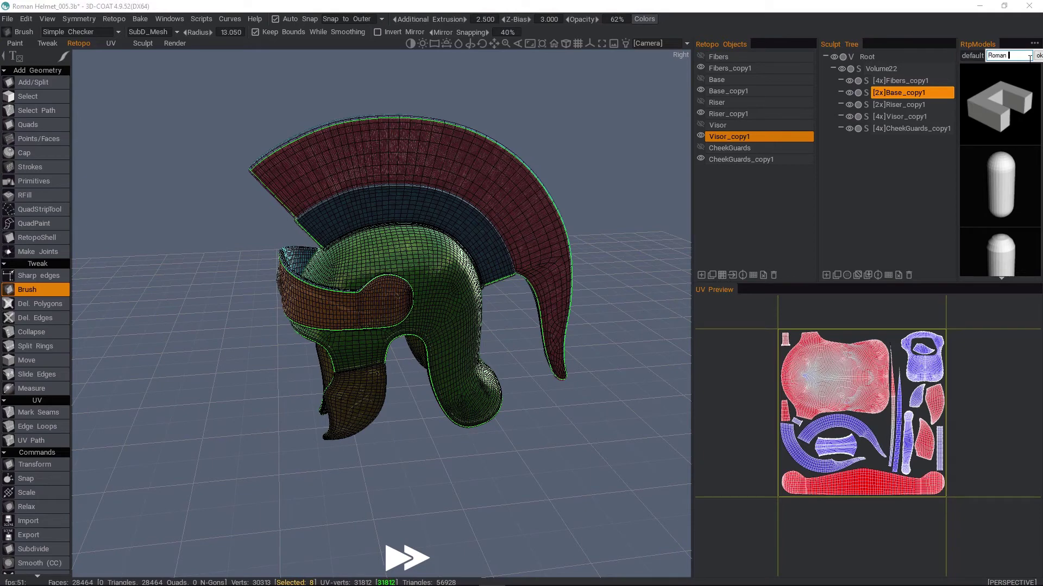
key("Return")
Hide the five _copy1 retopo meshes and show the original Fibers, Base, Riser, Visor and CheekGuards meshes
left_click(700, 68)
left_click(700, 91)
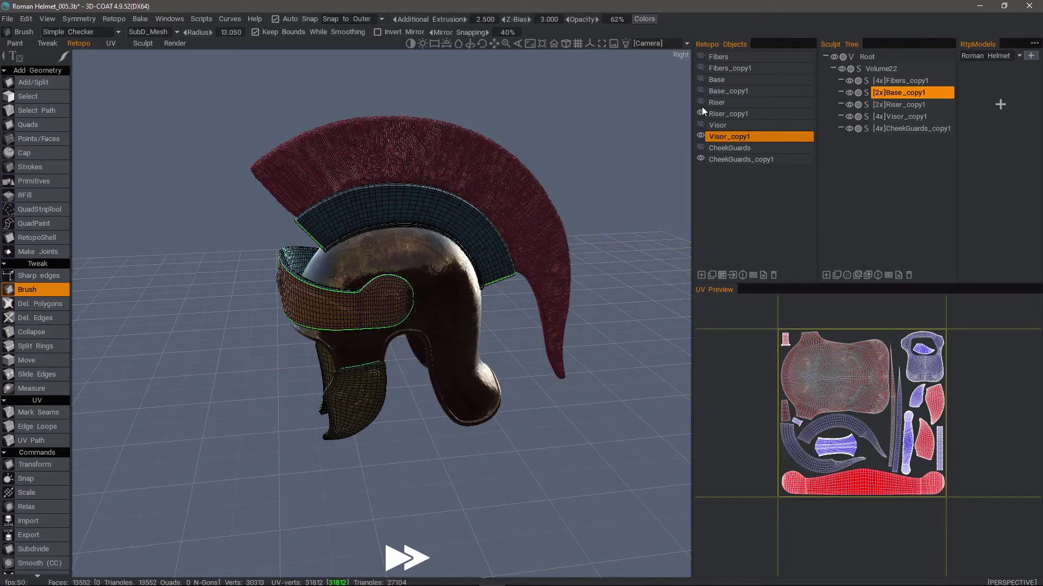
left_click(700, 113)
left_click(701, 136)
left_click(701, 159)
left_click(700, 56)
left_click(701, 80)
left_click(701, 102)
left_click(701, 125)
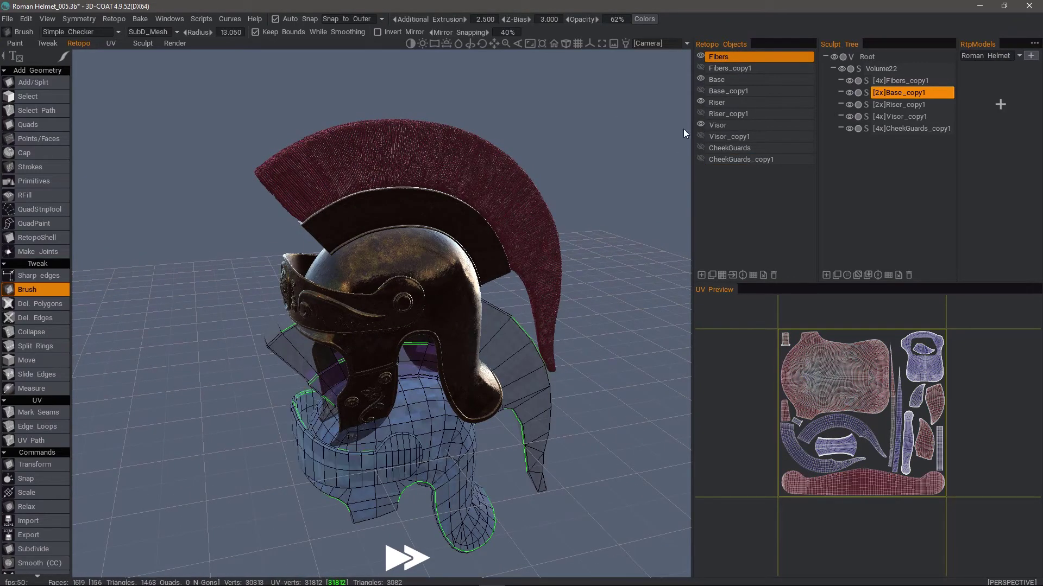
left_click(701, 147)
Store the original Fibers, Base, Riser, Visor and CheekGuards meshes as models in the Roman Helmet library folder
left_click_drag(799, 58, 990, 159)
left_click_drag(799, 80, 998, 184)
left_click(804, 103)
left_click_drag(818, 109, 984, 228)
left_click_drag(740, 125, 995, 244)
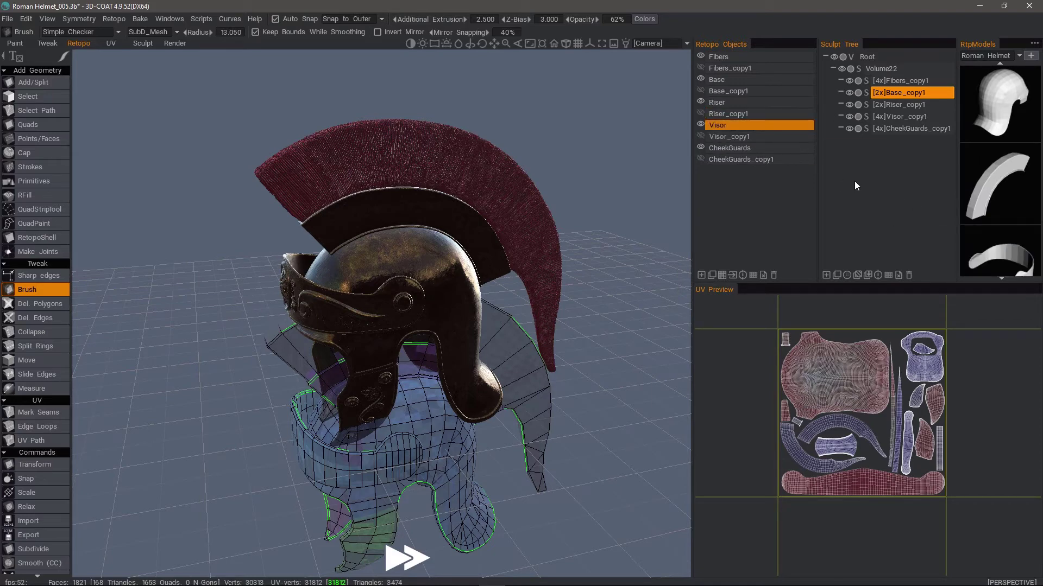
scroll(996, 222, "down", 3)
left_click(802, 151)
left_click_drag(803, 151, 960, 221)
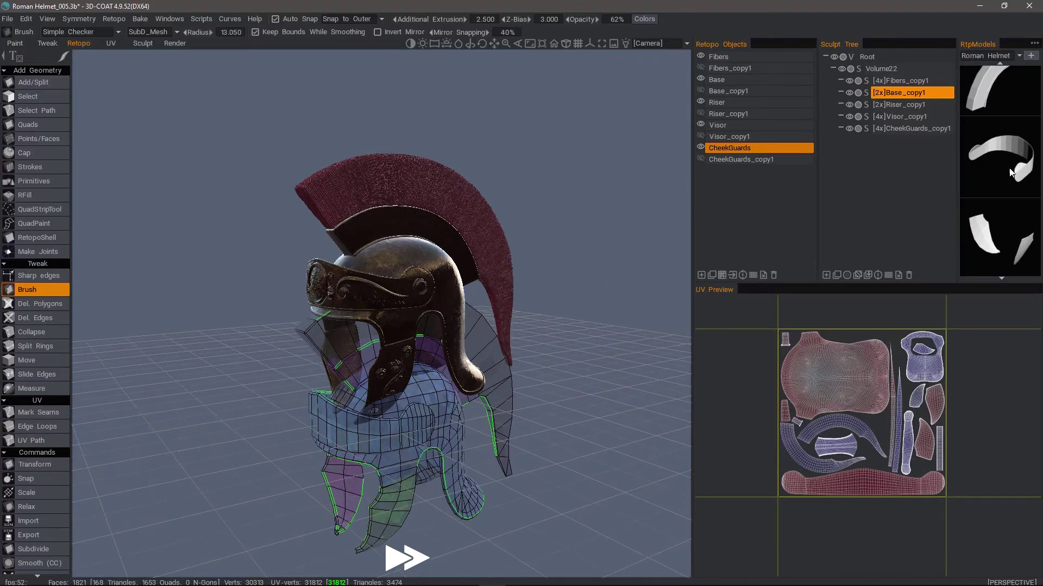
Delete the original CheekGuards, Visor, Riser, Base and Fibers retopo layers
left_click(773, 274)
left_click(773, 275)
left_click(774, 274)
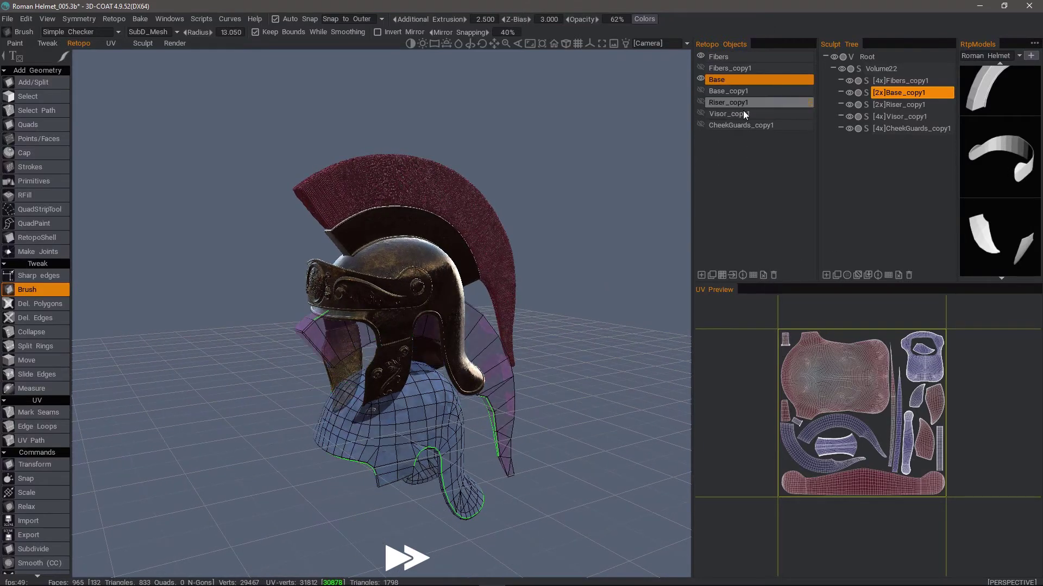
left_click(774, 275)
left_click(773, 275)
Show the remaining Fibers_copy1, Base_copy1, Riser_copy1, Visor_copy1 and CheekGuards_copy1 retopo meshes
left_click(700, 56)
left_click(701, 67)
left_click_drag(701, 79, 701, 102)
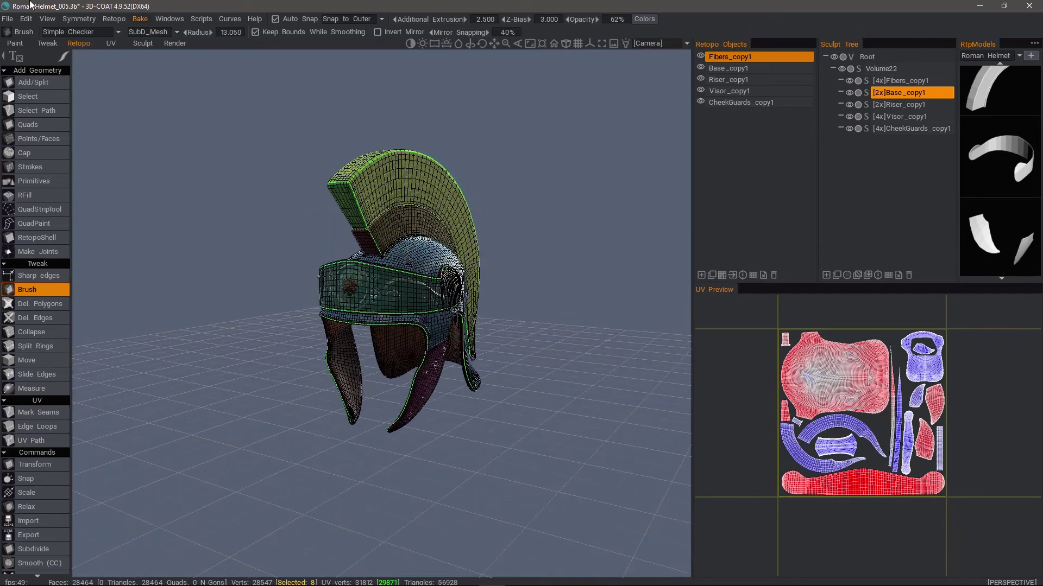
Open the baking options for the subdivided helmet retopo meshes
left_click(140, 18)
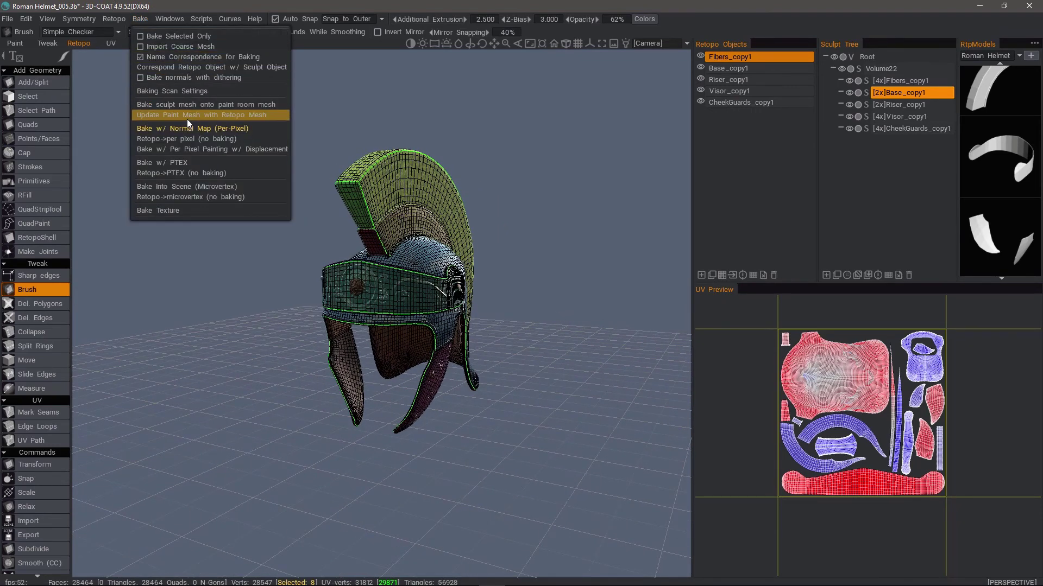
left_click_drag(321, 175, 312, 235)
right_click_drag(313, 234, 256, 270)
left_click_drag(256, 271, 391, 257)
left_click(141, 19)
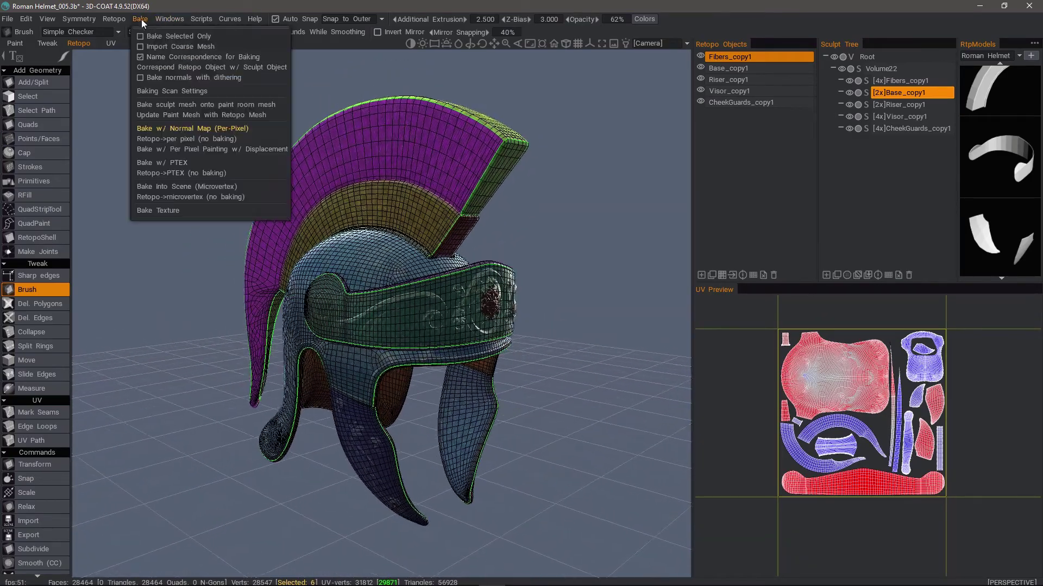